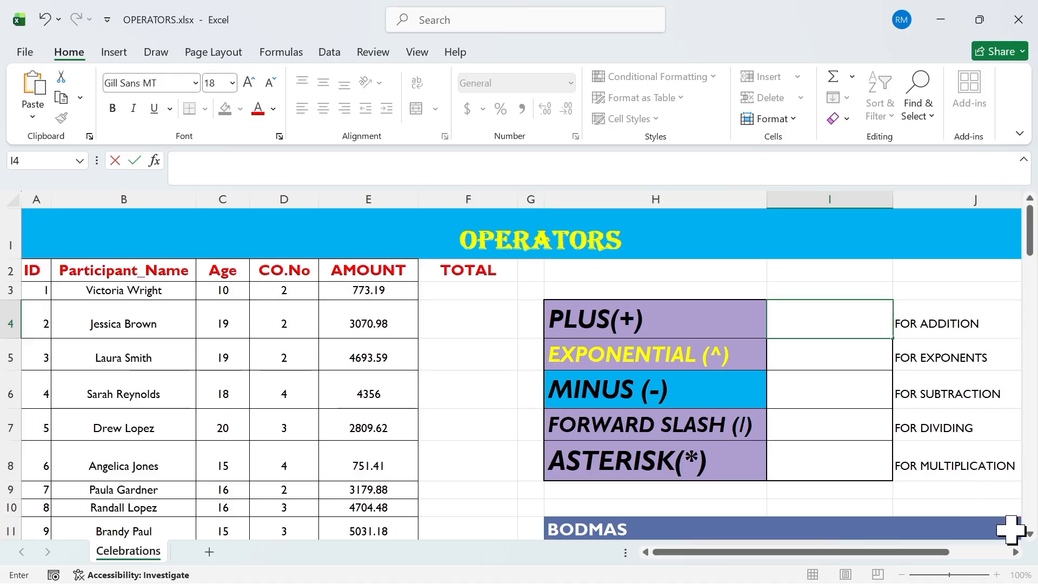
Examine the operator reference table and the BODMAS and PEMDAS sections below it
click(1015, 552)
click(1015, 552)
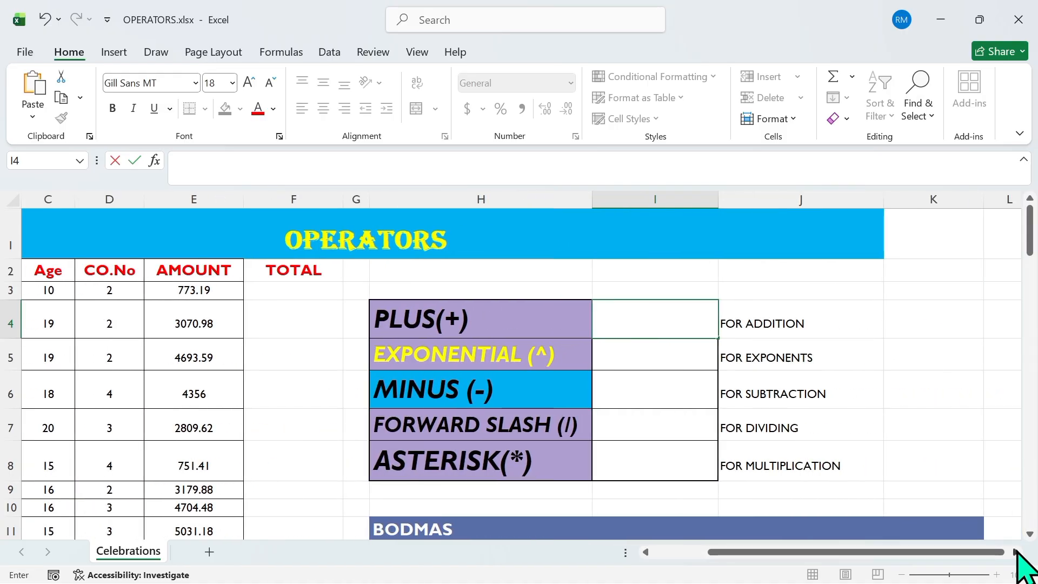
click(1029, 534)
click(1029, 534)
click(1030, 534)
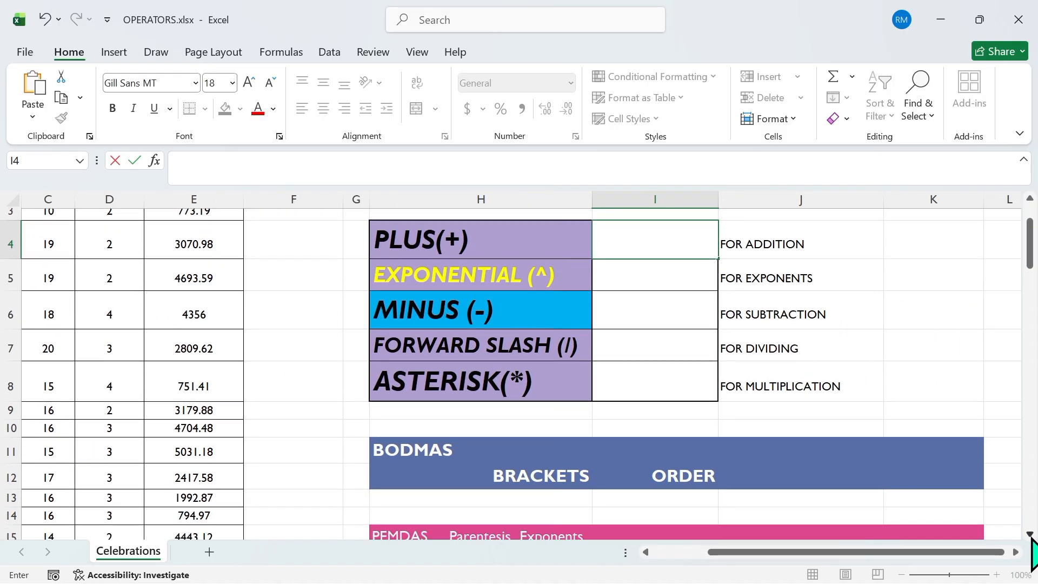
click(1029, 534)
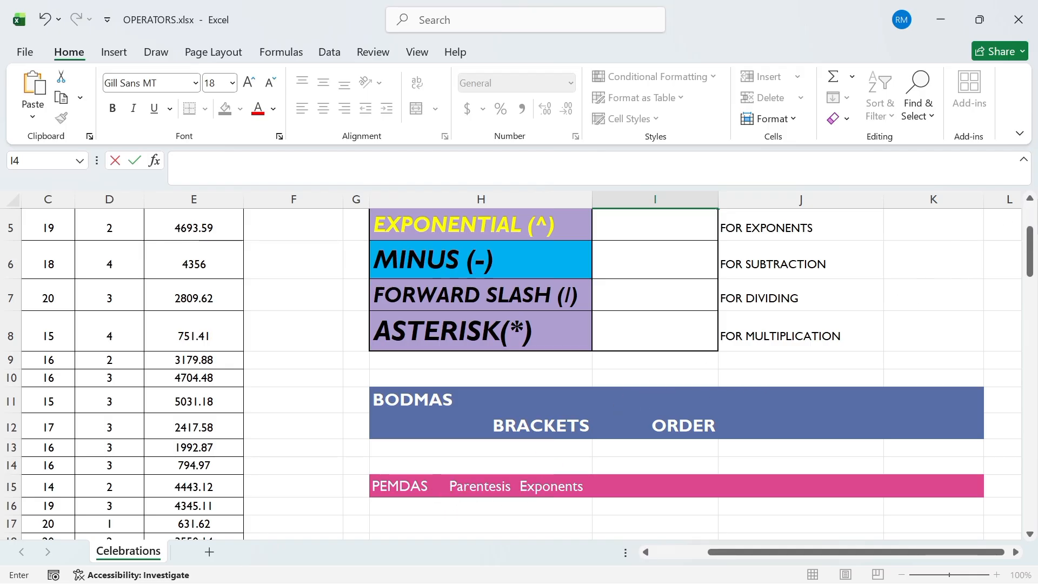
scroll(1032, 205, up, 1)
scroll(1033, 208, up, 1)
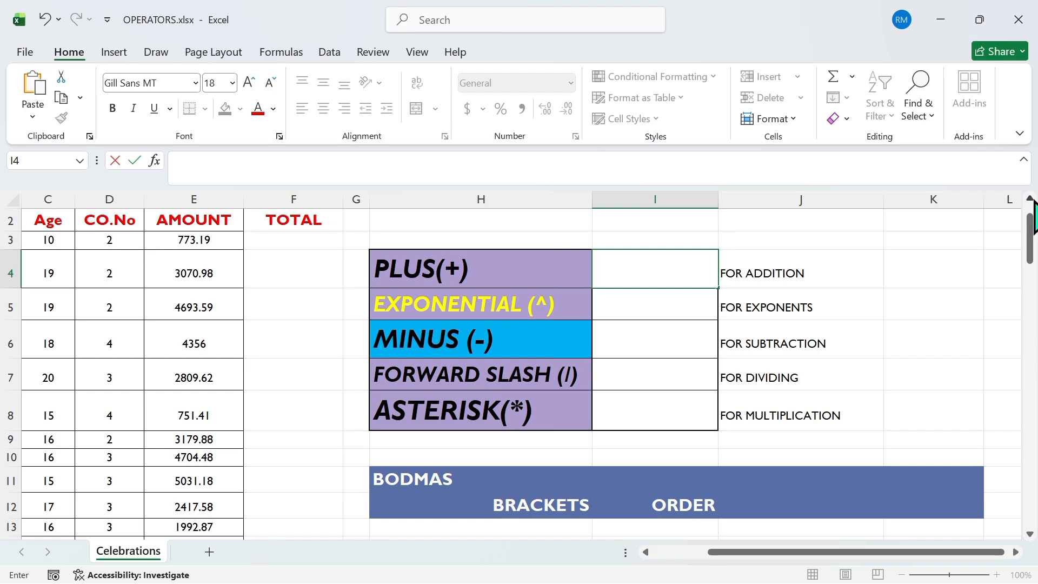
scroll(1034, 216, up, 1)
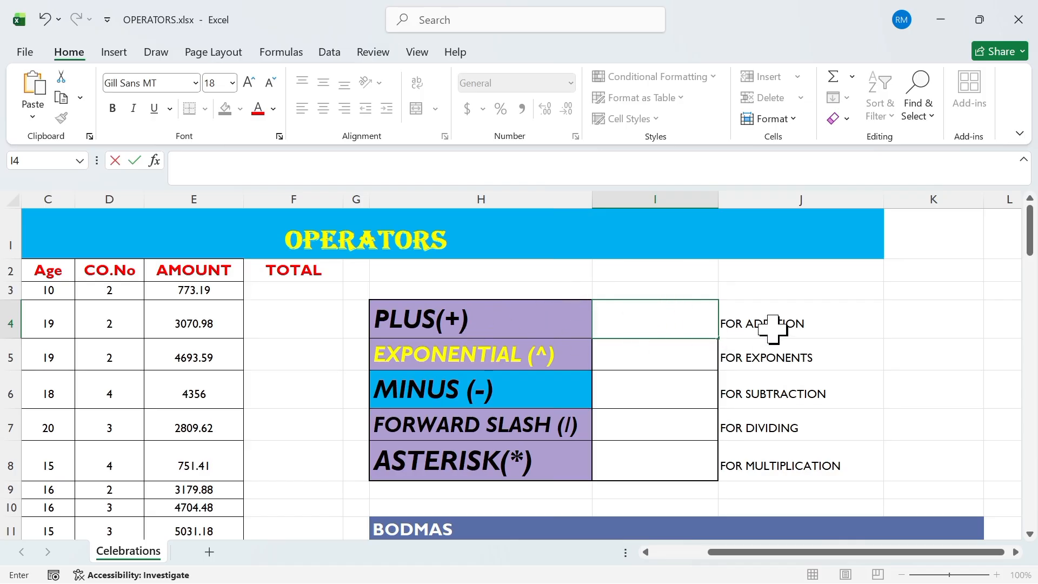
Enter the addition formula =5+5 in cell I4 of the PLUS(+) row
click(688, 319)
text(=5)
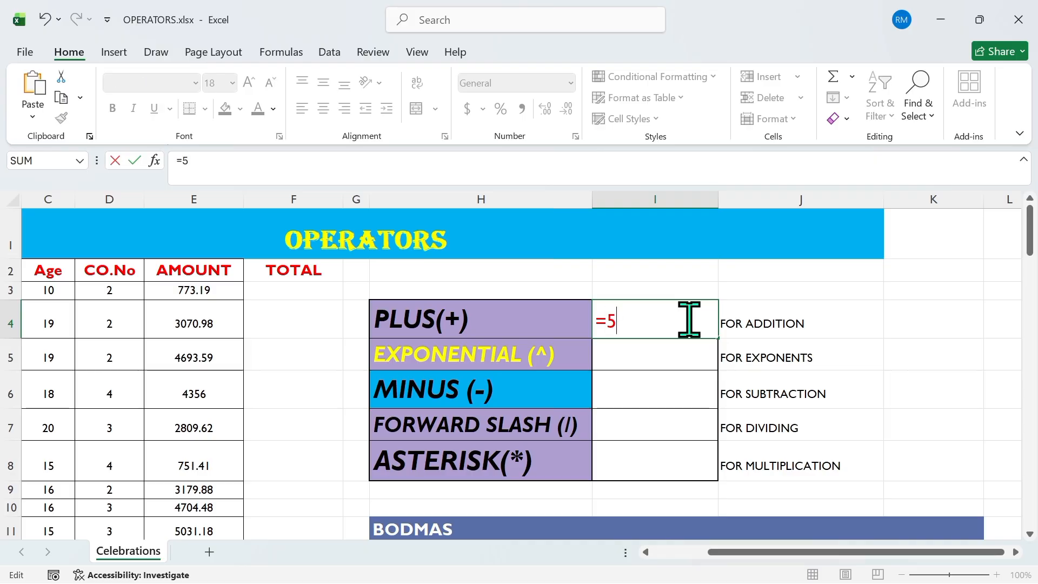
text(+5)
key(Return)
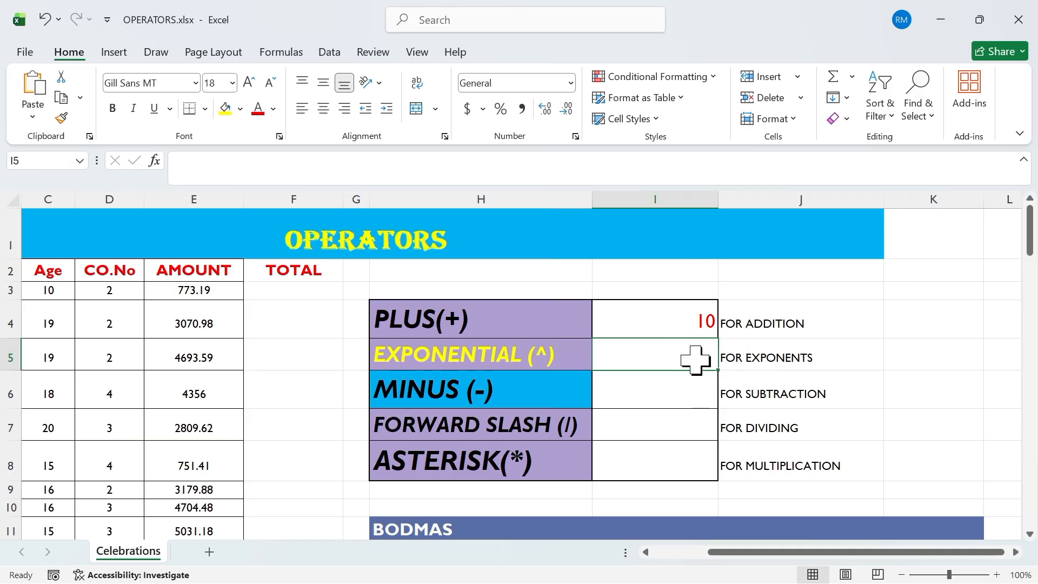
Replace the PLUS(+) formula in I4 with =E3+E4 to add the first two amounts
click(698, 324)
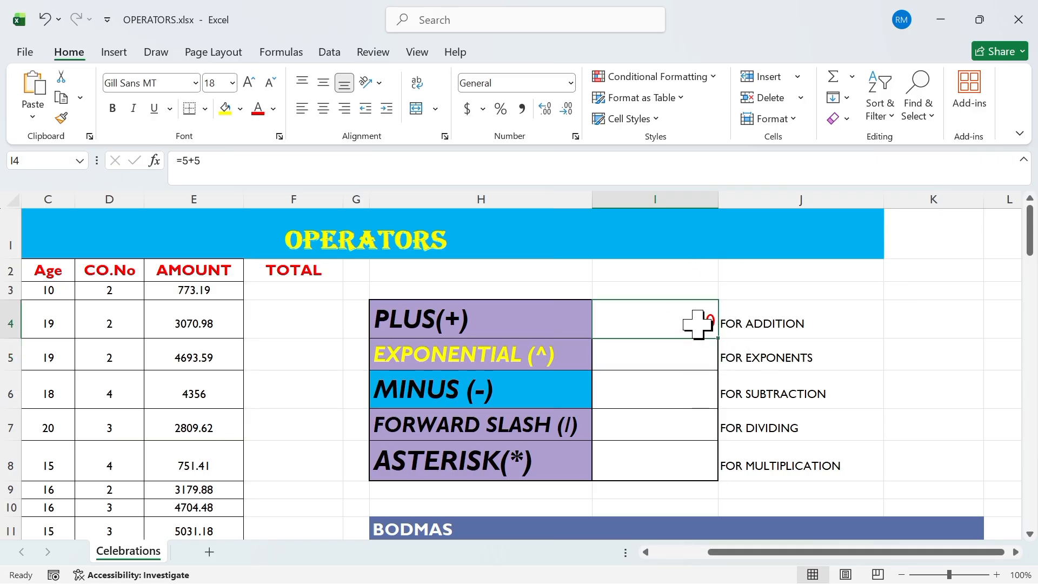
key(BackSpace)
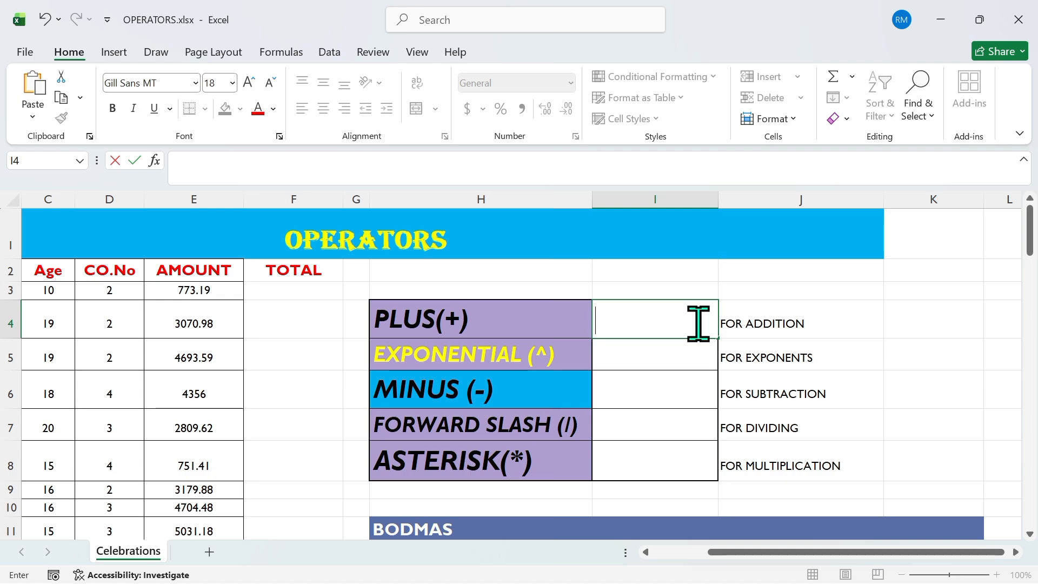
text(=)
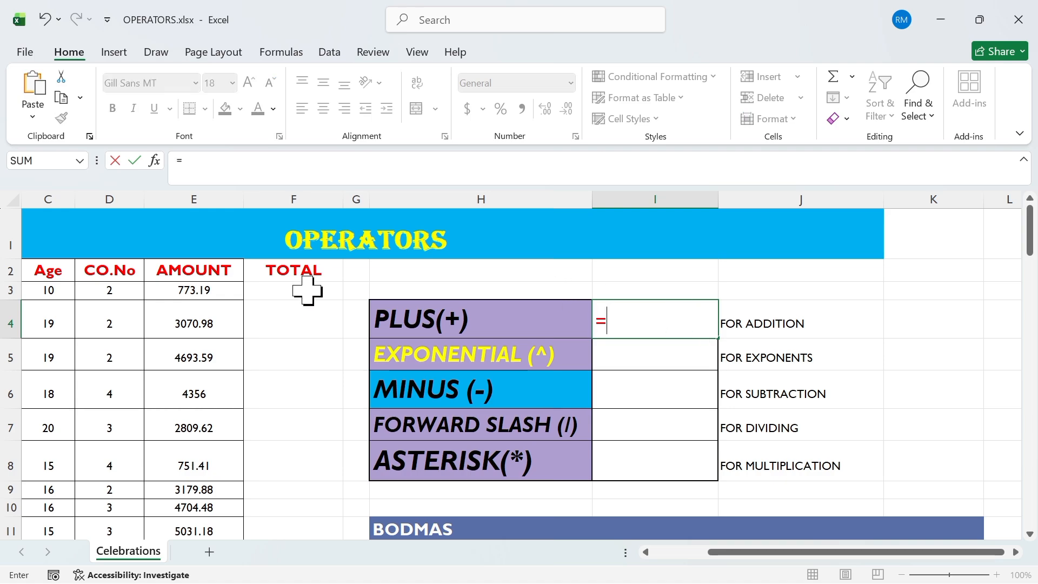
click(222, 294)
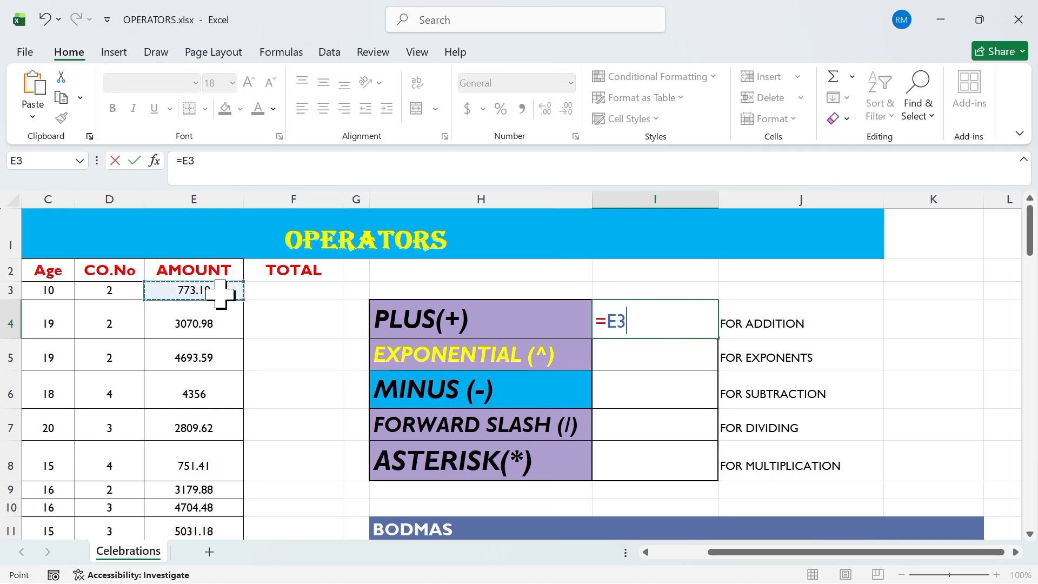
text(+)
click(207, 323)
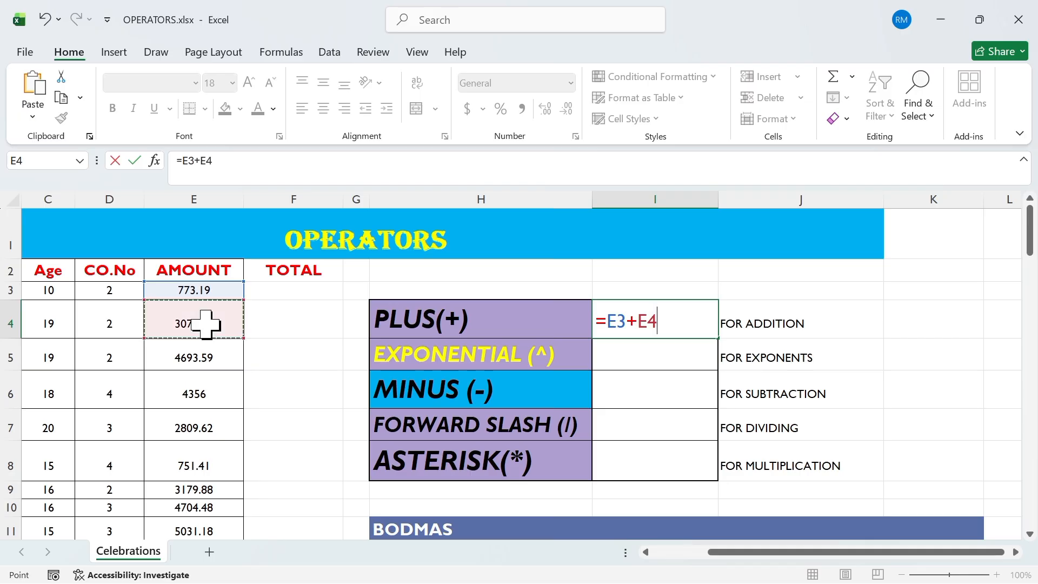
key(Return)
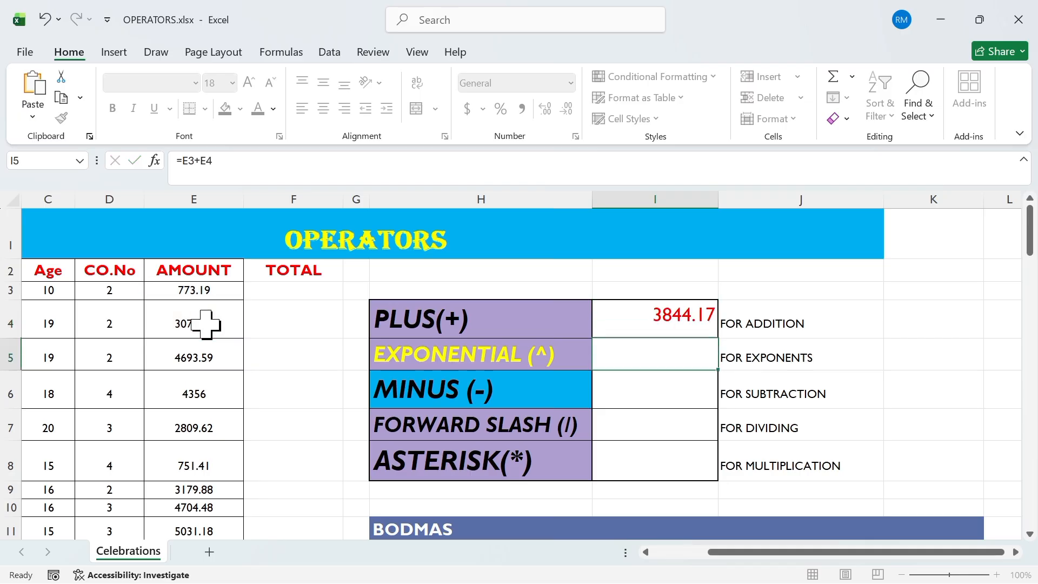
Replace the formula in I4 with =D3+E3+E4, adding the first CO.No value to the first two amounts
click(676, 322)
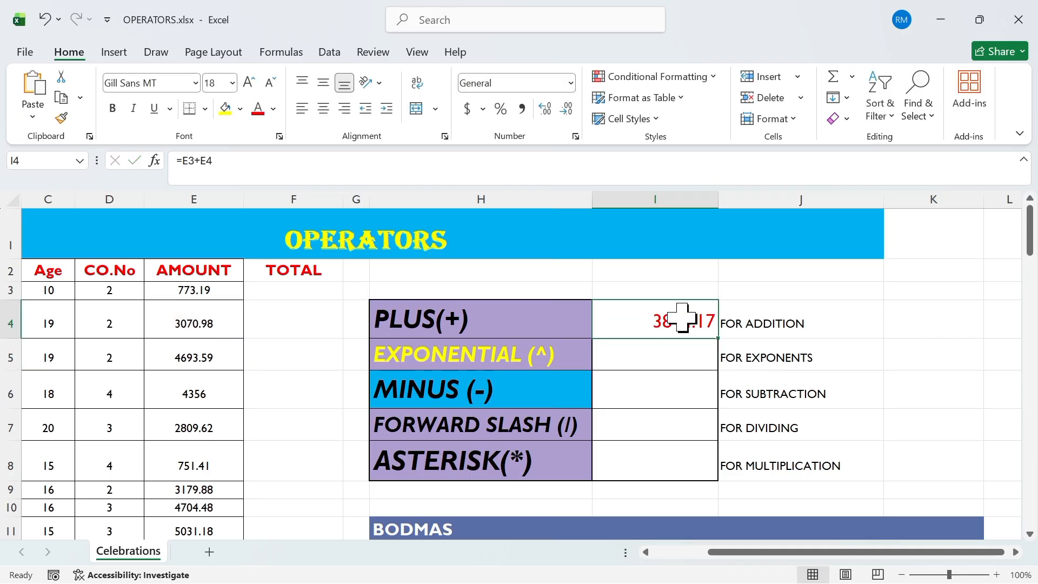
key(BackSpace)
text(=)
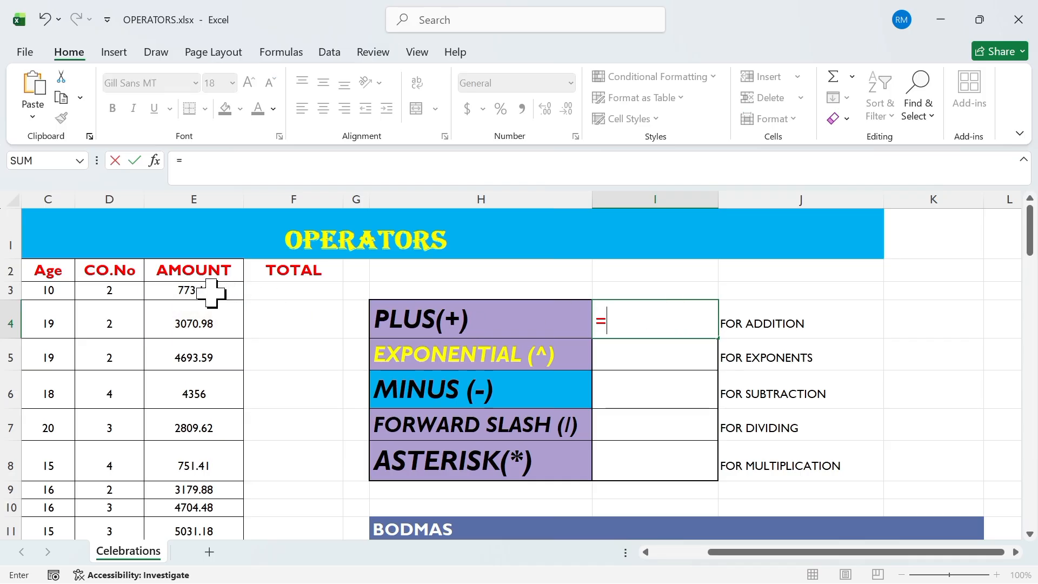
click(130, 292)
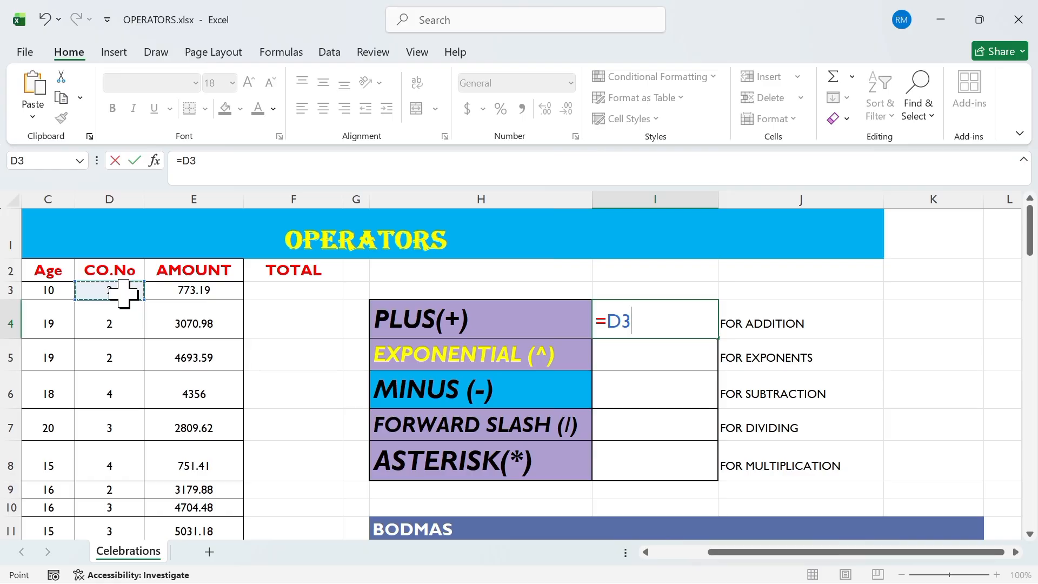
text(+)
click(170, 294)
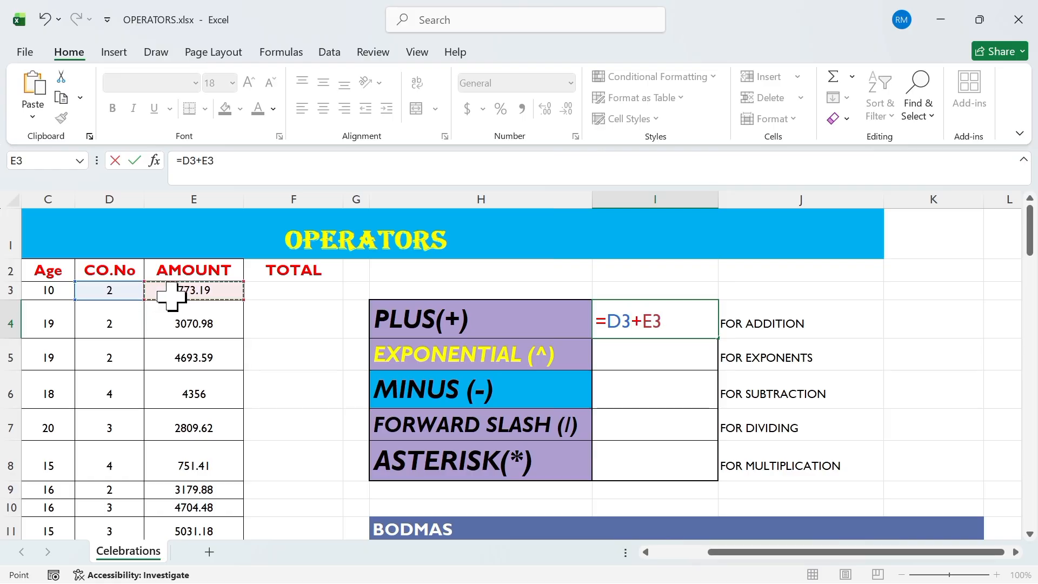
text(+)
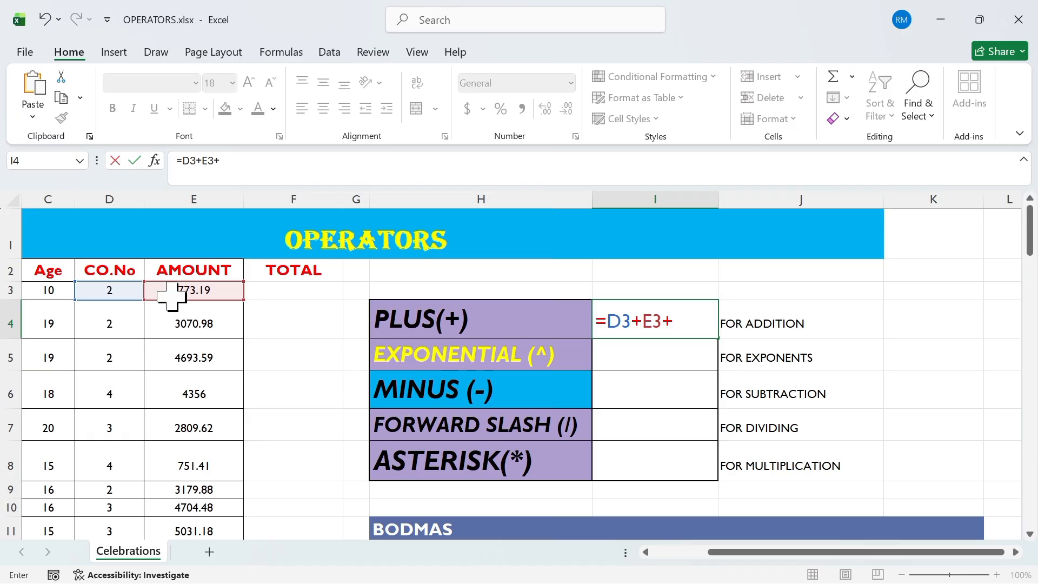
click(203, 323)
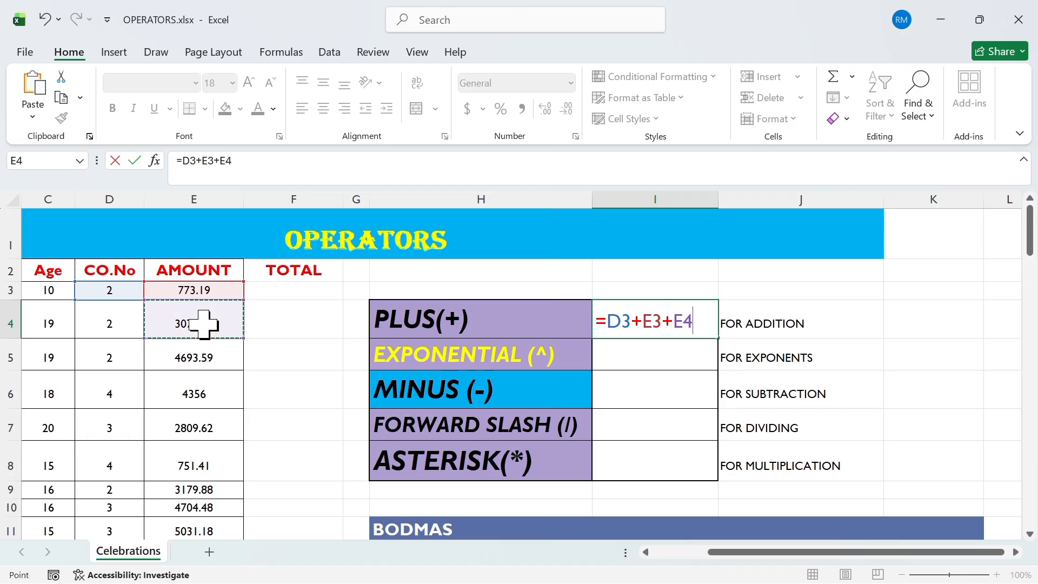
key(Return)
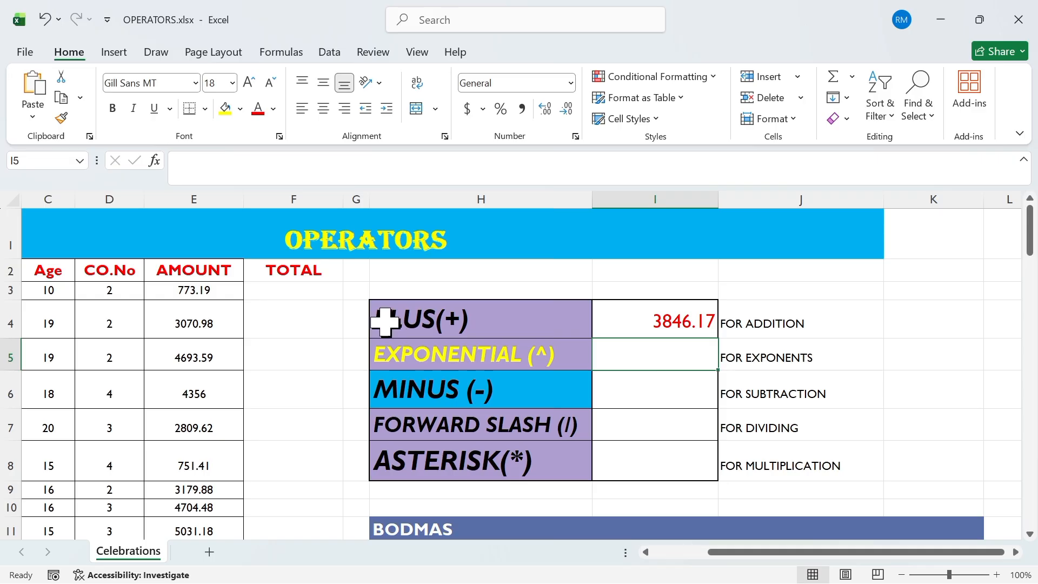
Enter the exponent formula =10^2 in cell I5 of the EXPONENTIAL (^) row
click(56, 291)
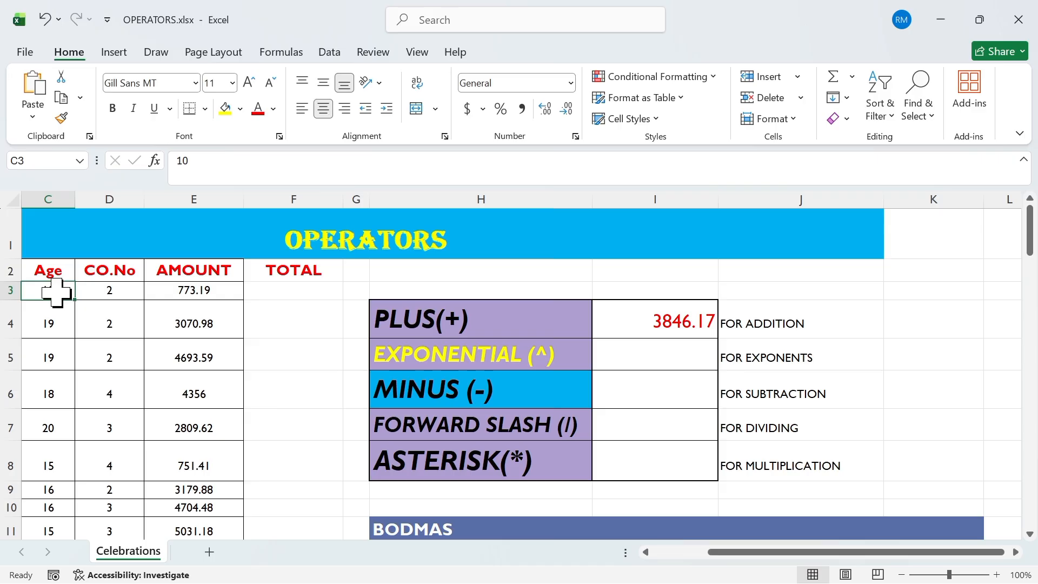
click(105, 292)
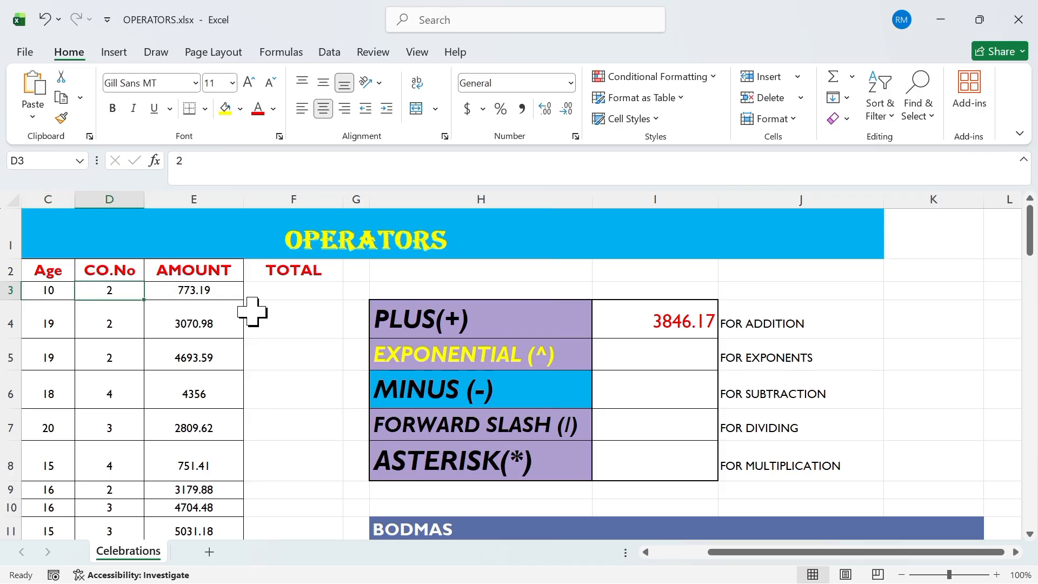
click(622, 359)
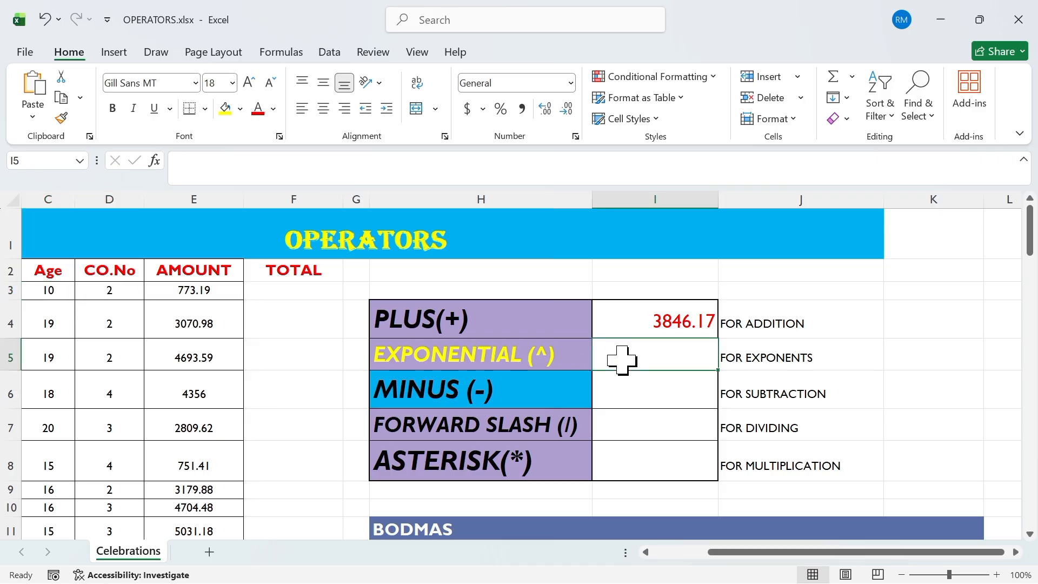
text(=10^)
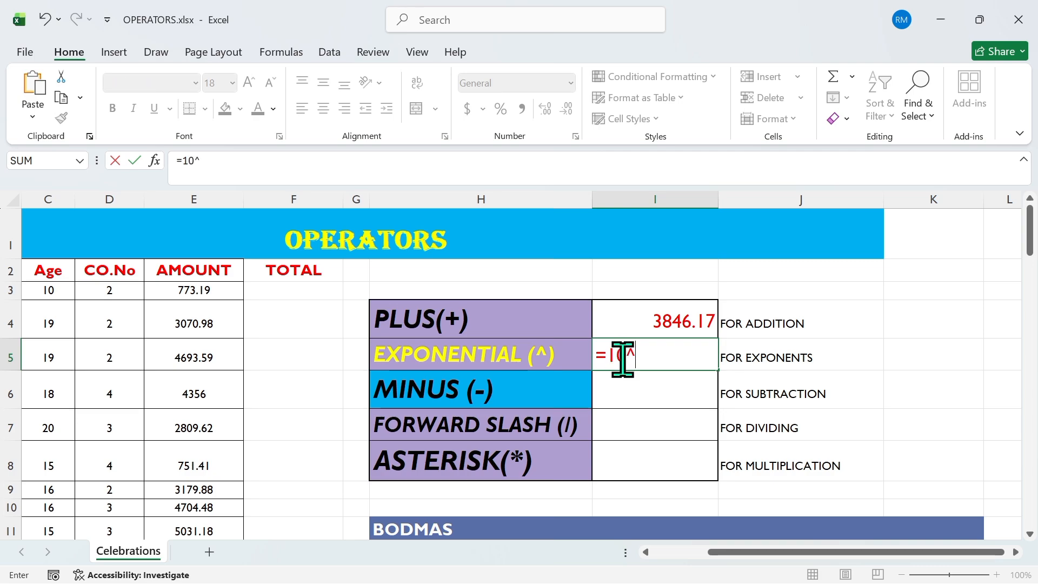
text(2)
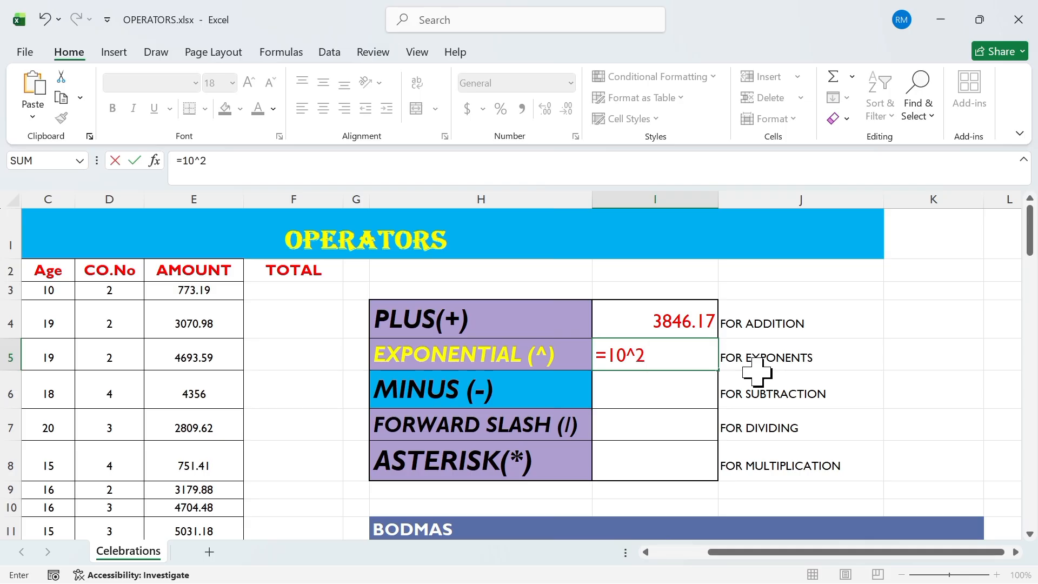
key(ctrl+Return)
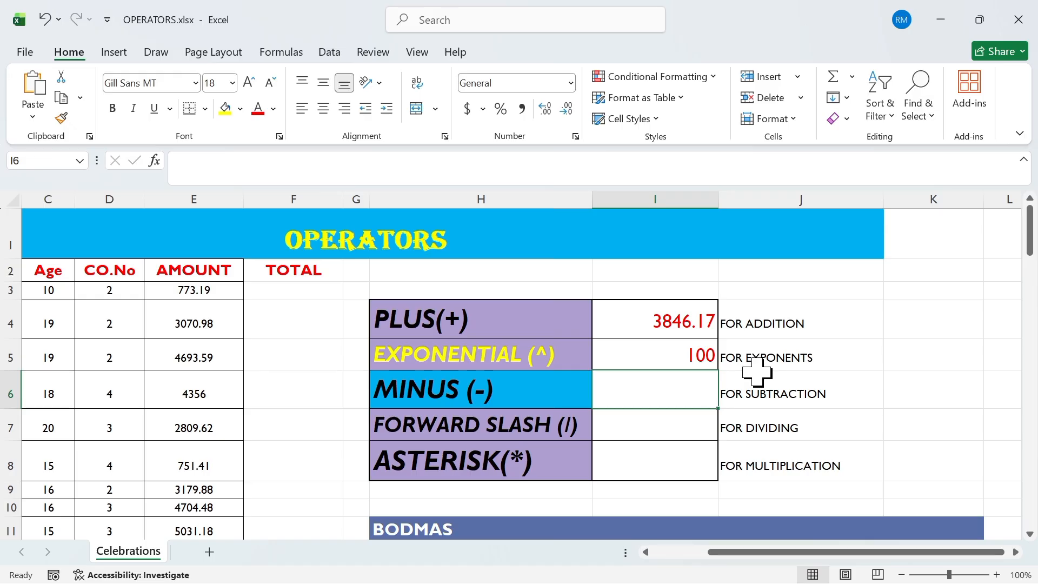
Replace the formula in I5 with =C3^D3, raising the first age to the power of its CO.No value
key(BackSpace)
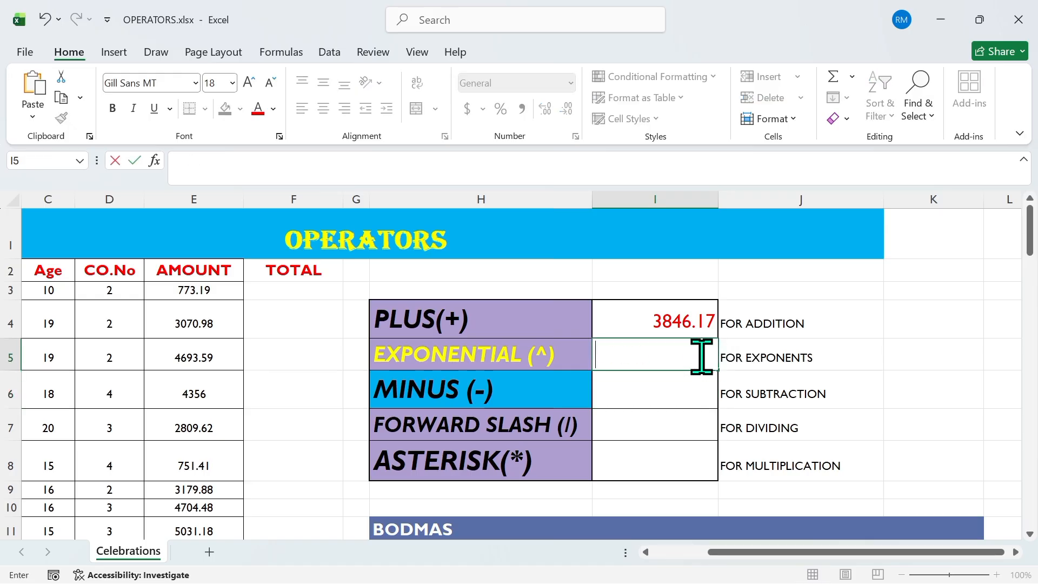
text(=)
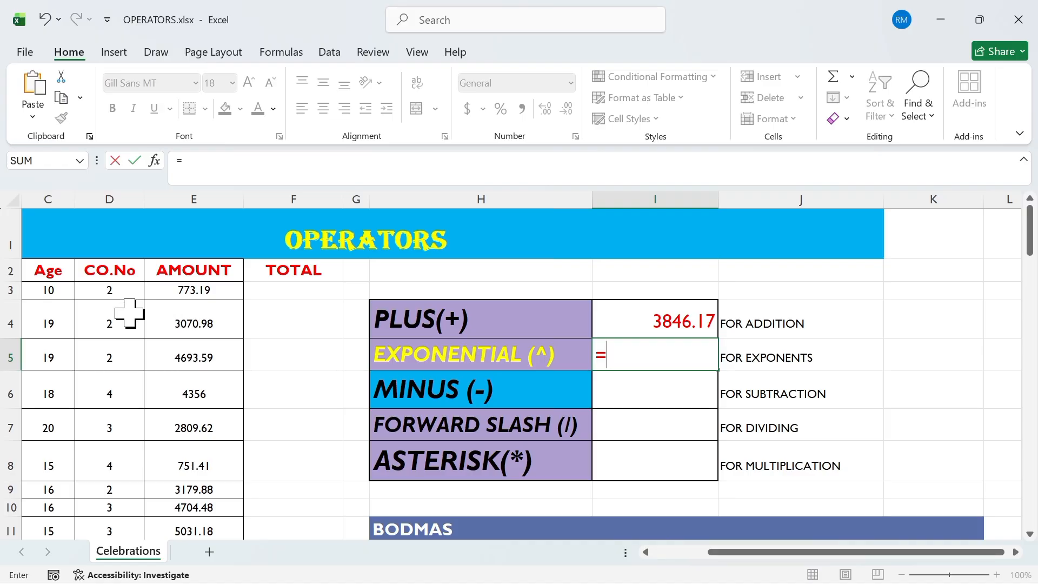
click(66, 295)
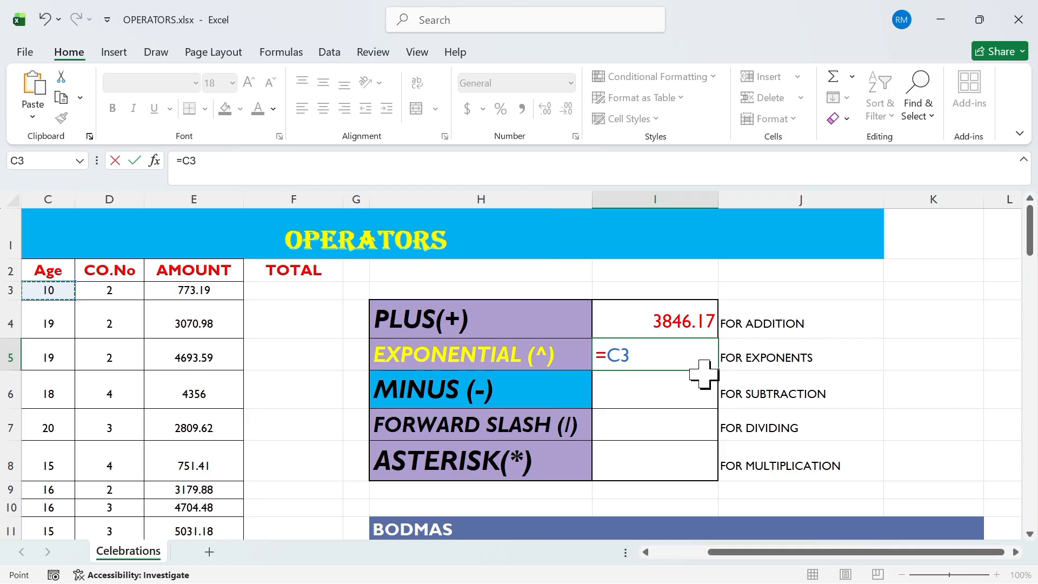
text(^)
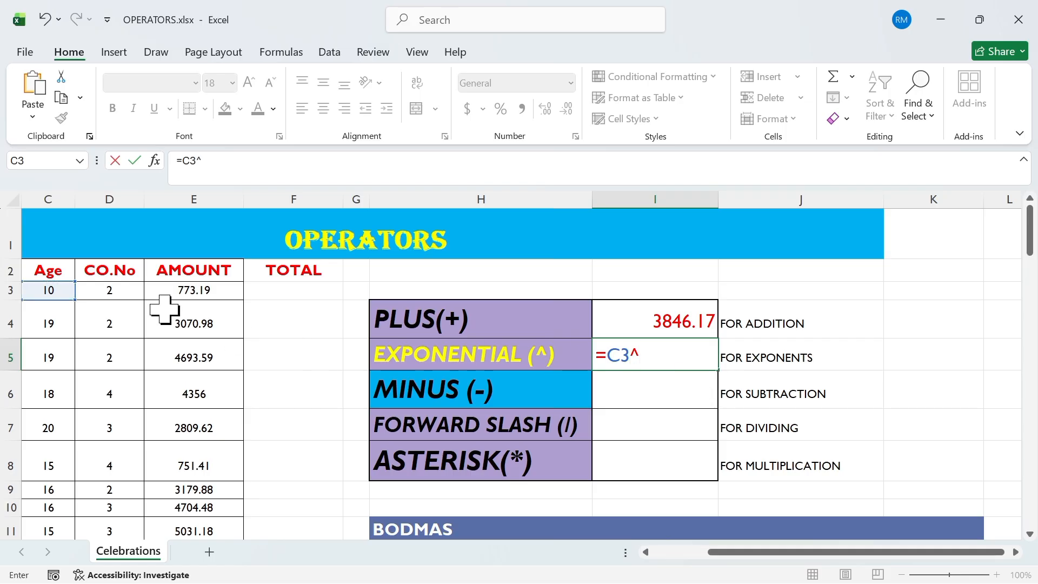
click(121, 289)
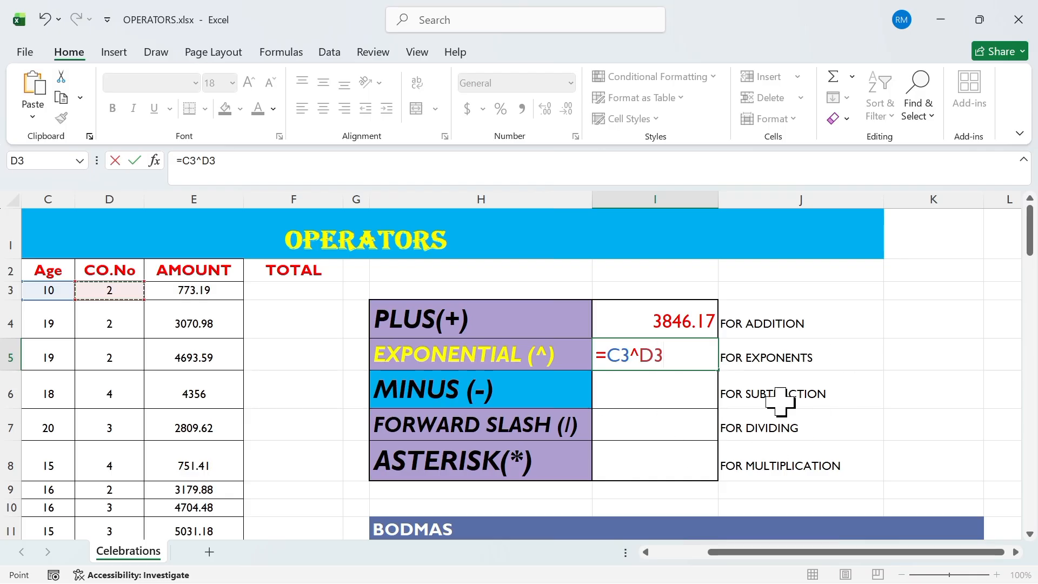
key(Return)
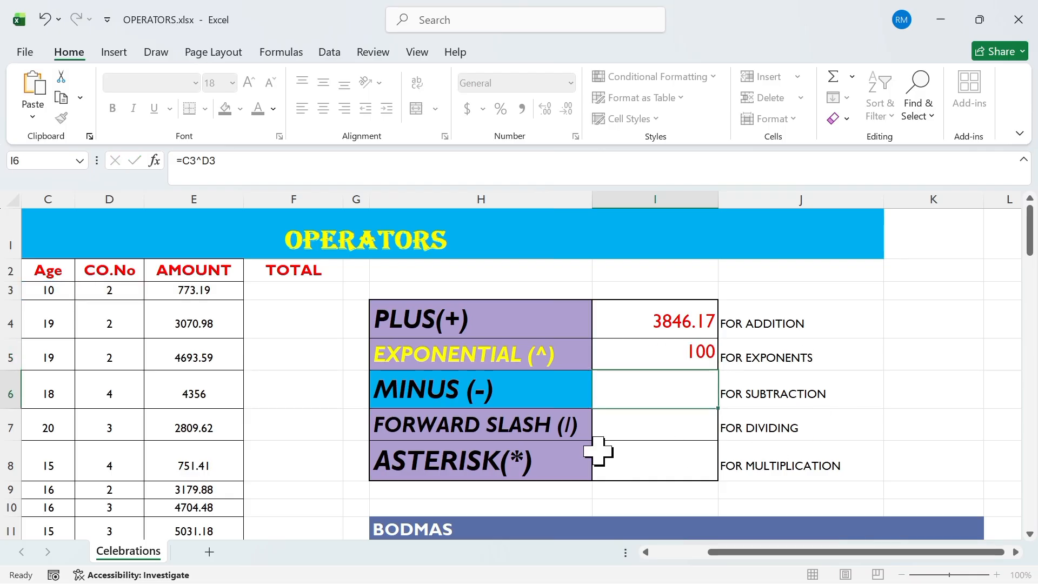
Replace the exponent formula in I5 with =C7^D7, raising the fifth age to the power of its CO.No value
click(687, 364)
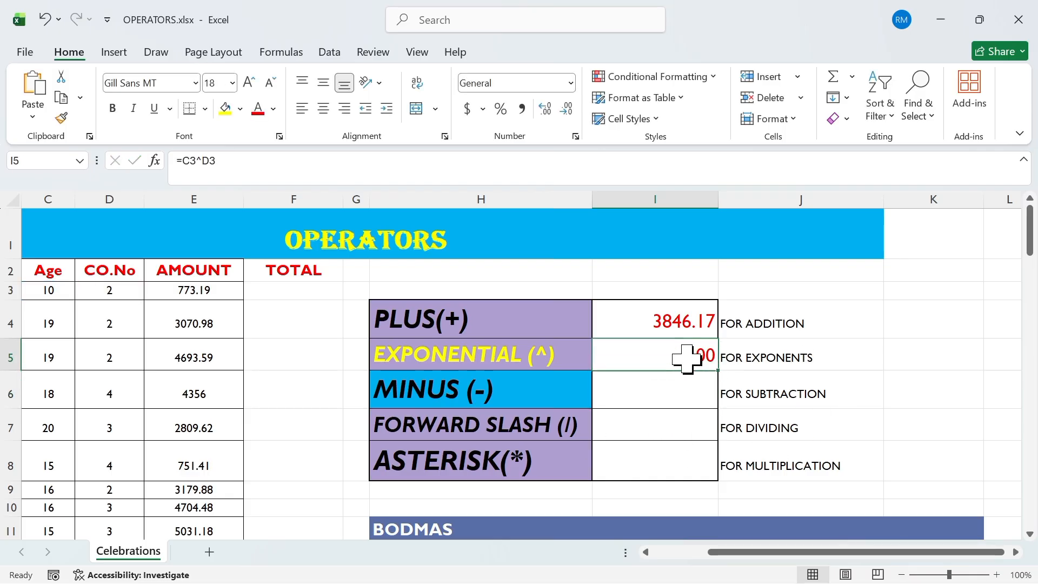
key(BackSpace)
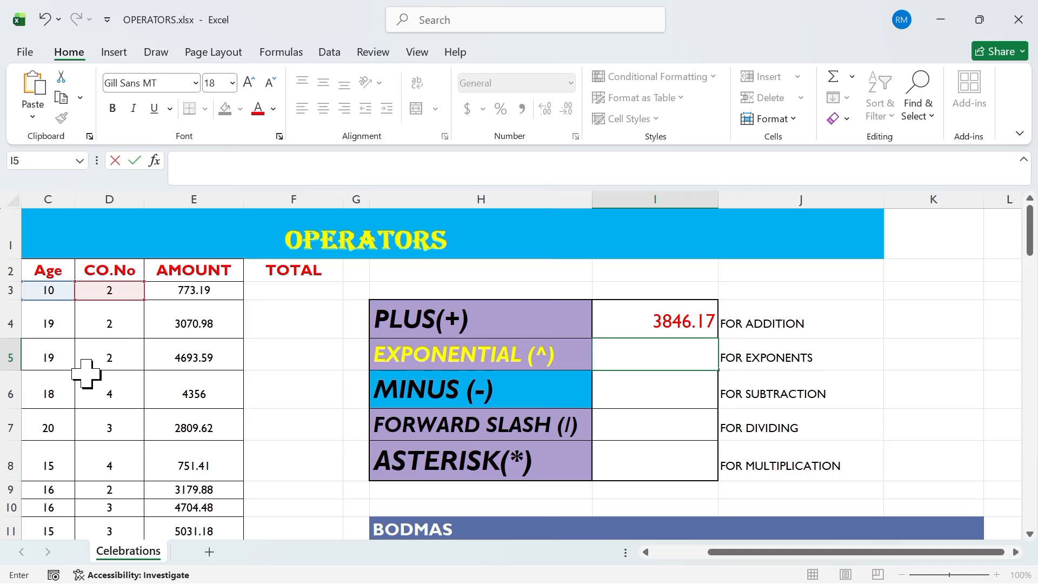
click(63, 425)
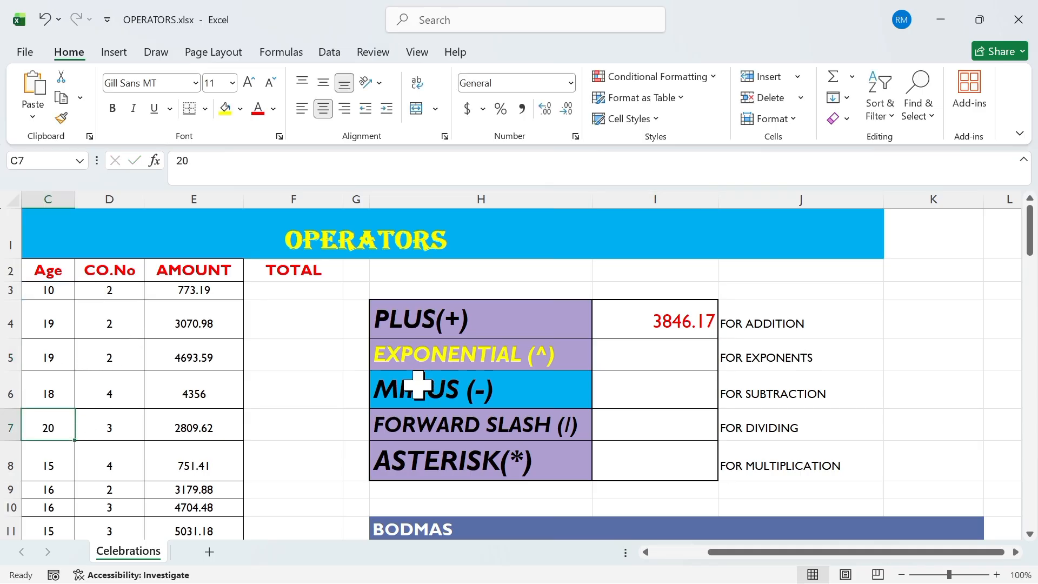
click(620, 359)
text(=)
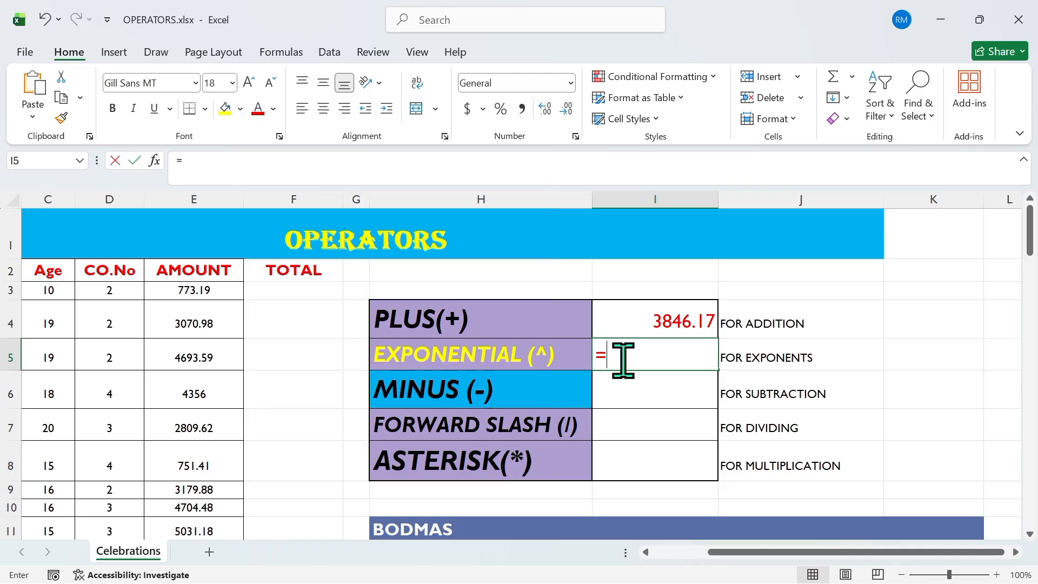
click(52, 430)
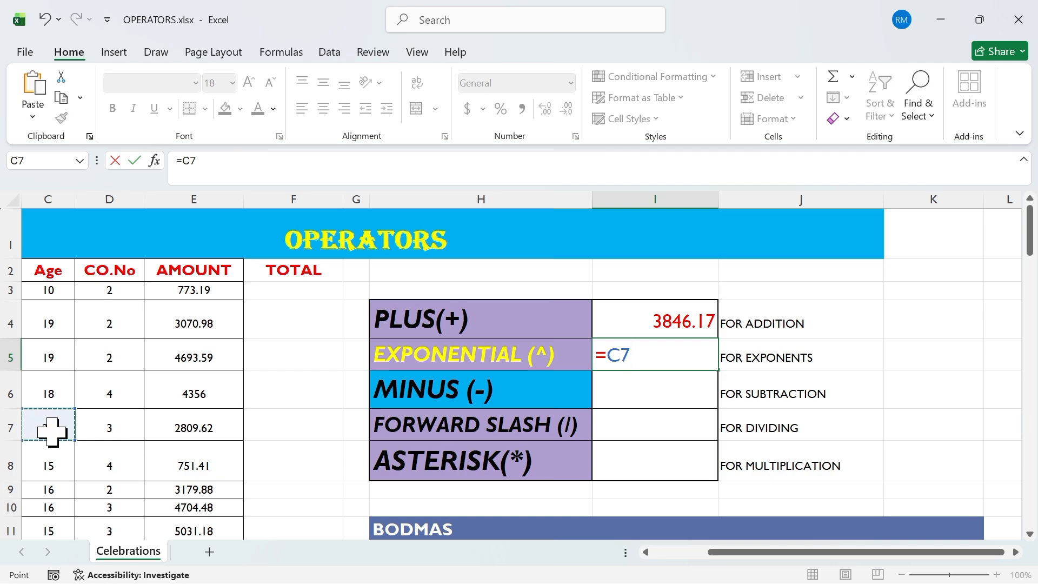
text(^)
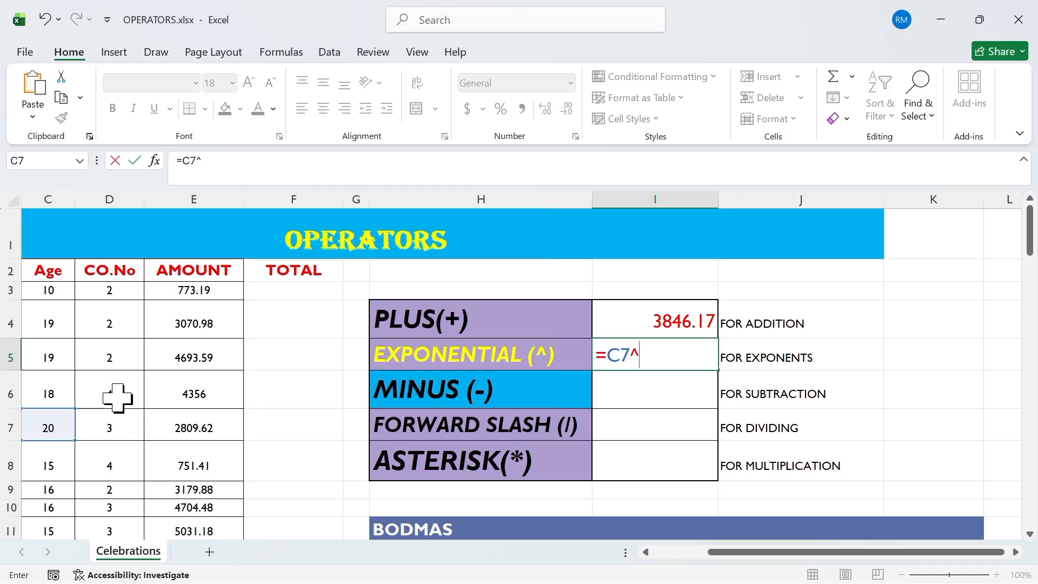
click(116, 427)
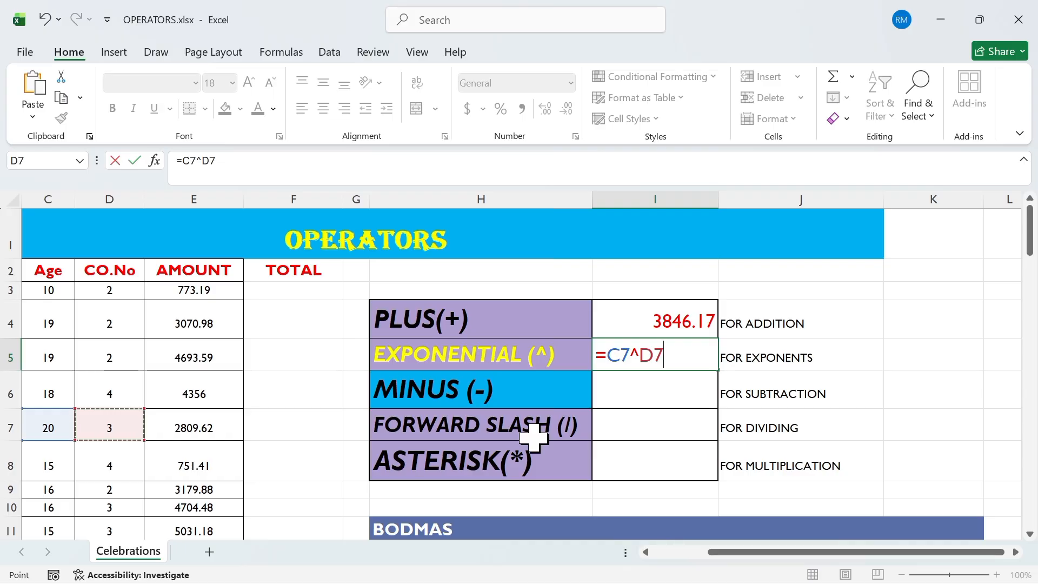
key(Return)
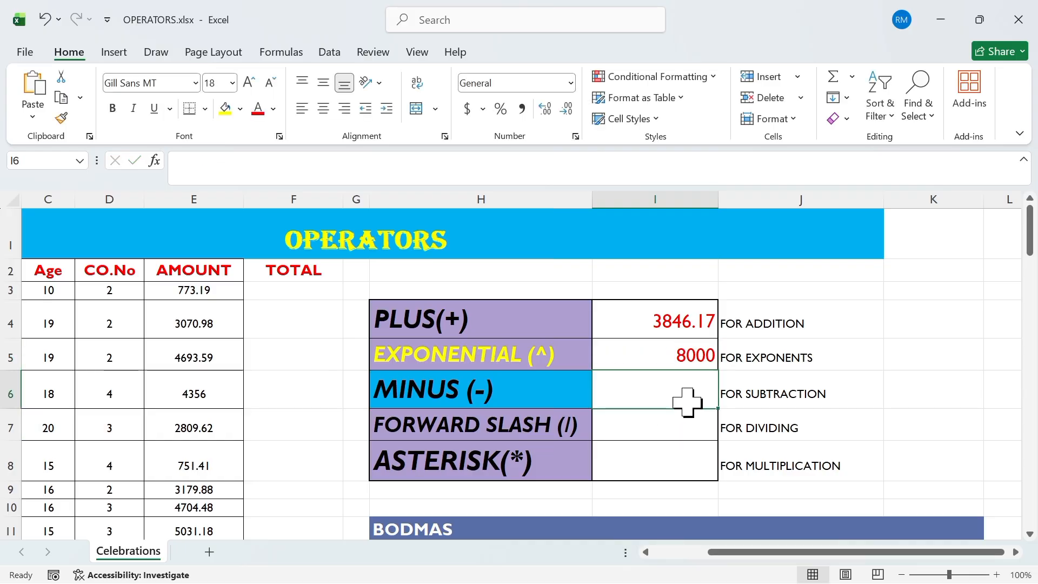
Enter =E4-E6 in cell I6 of the MINUS (-) row to subtract the fourth amount from the second
text(=)
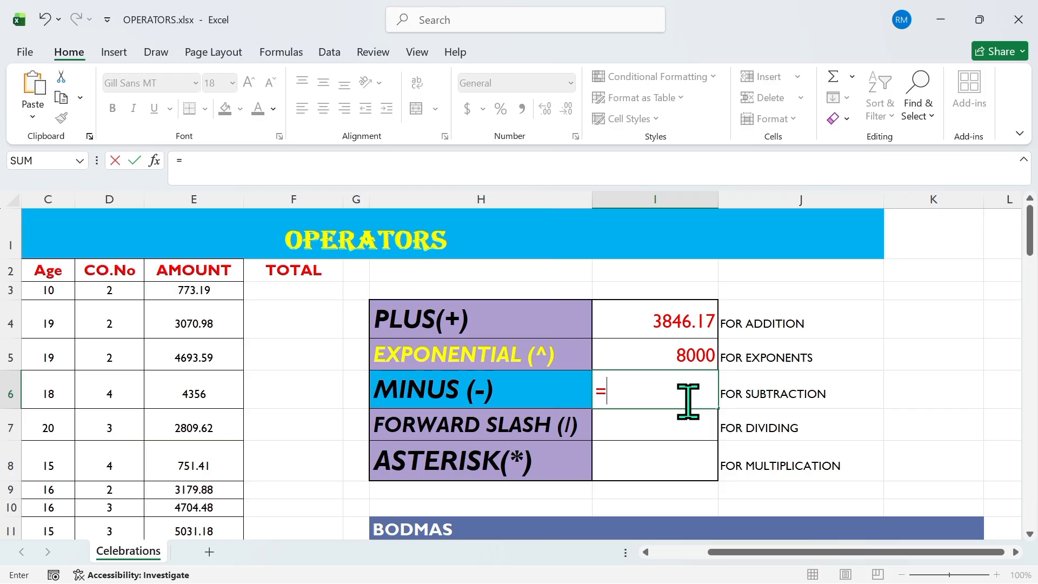
click(214, 325)
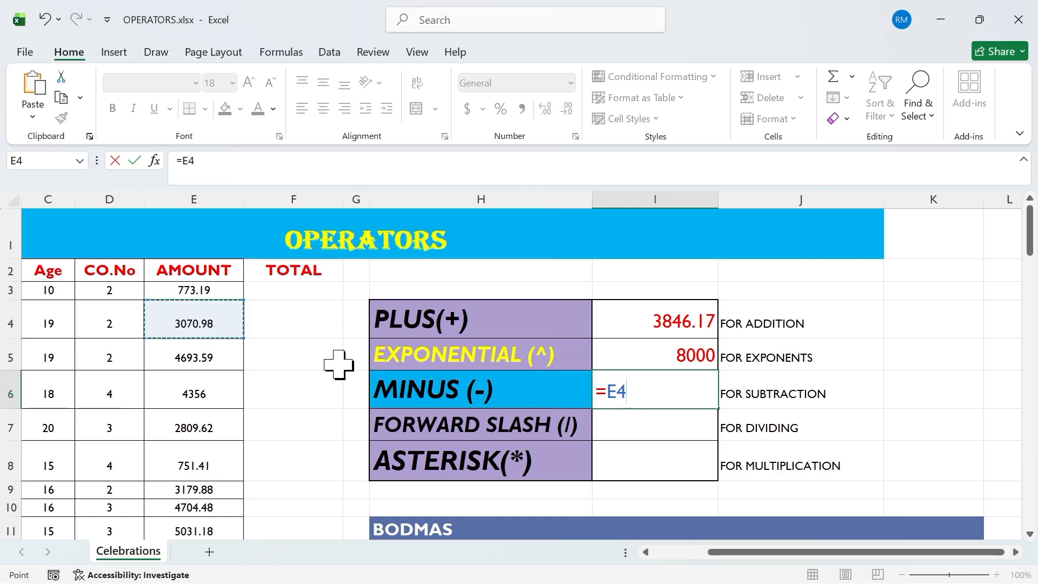
text(-)
click(211, 388)
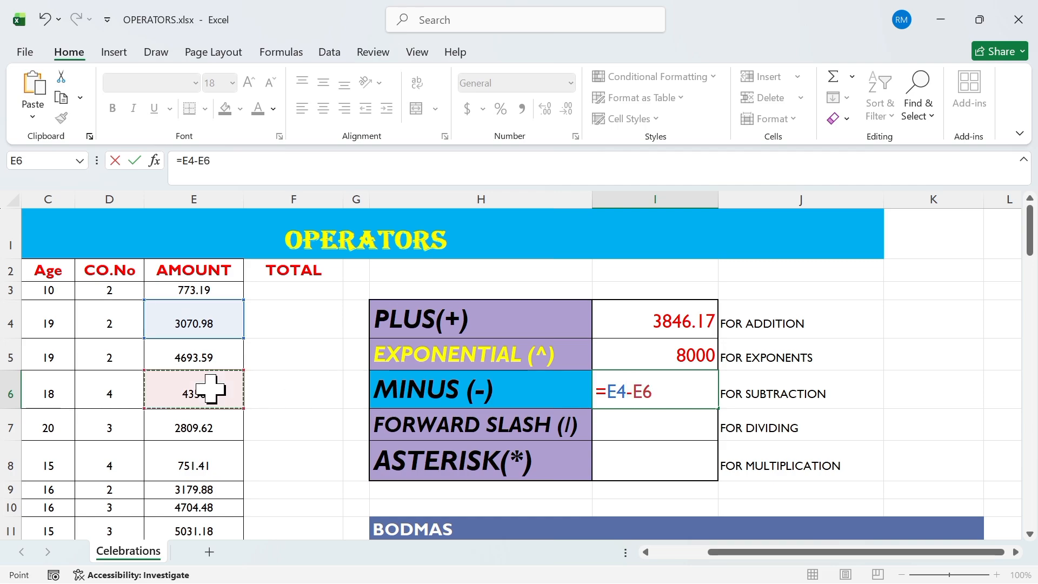
key(Return)
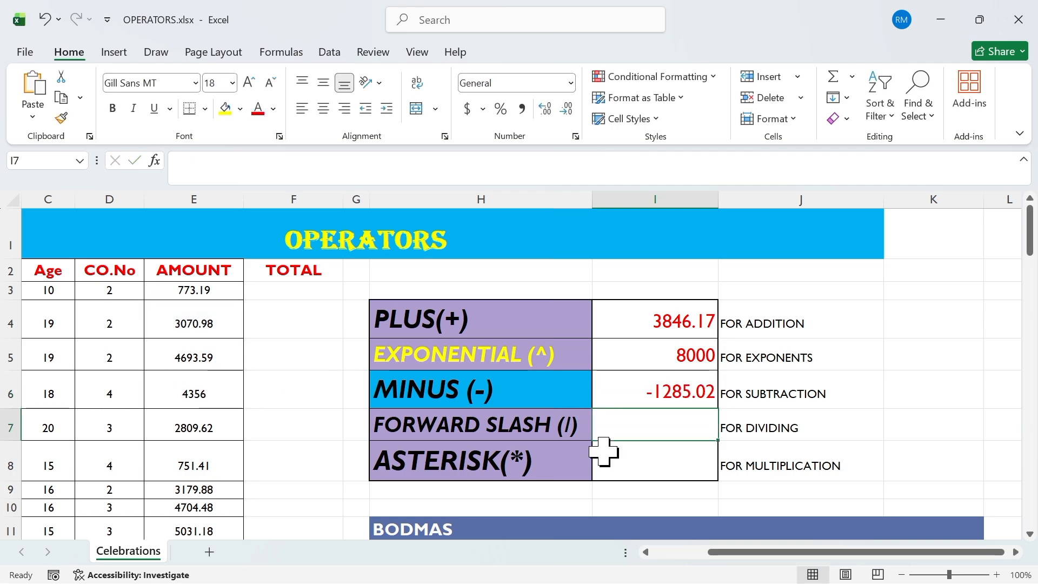
click(647, 393)
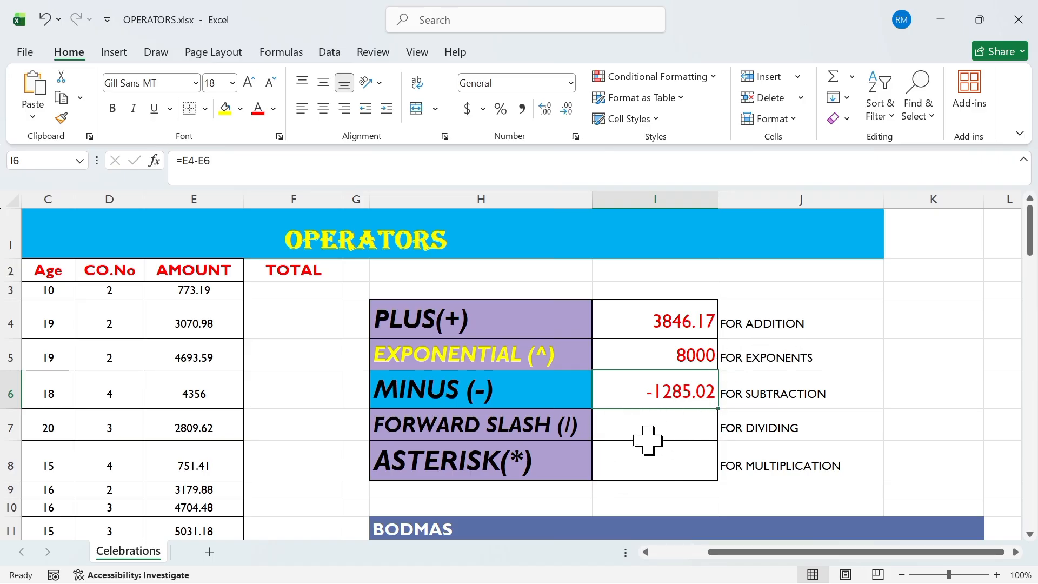
Enter =E4/D6 in cell I7 of the FORWARD SLASH (/) row to divide the second amount by the fourth CO.No value
click(667, 427)
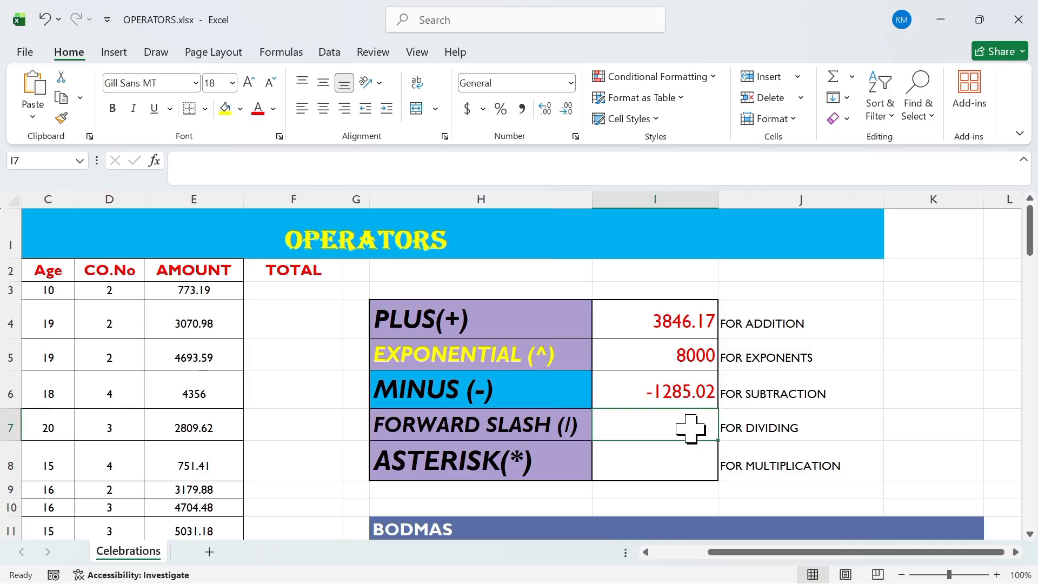
click(217, 328)
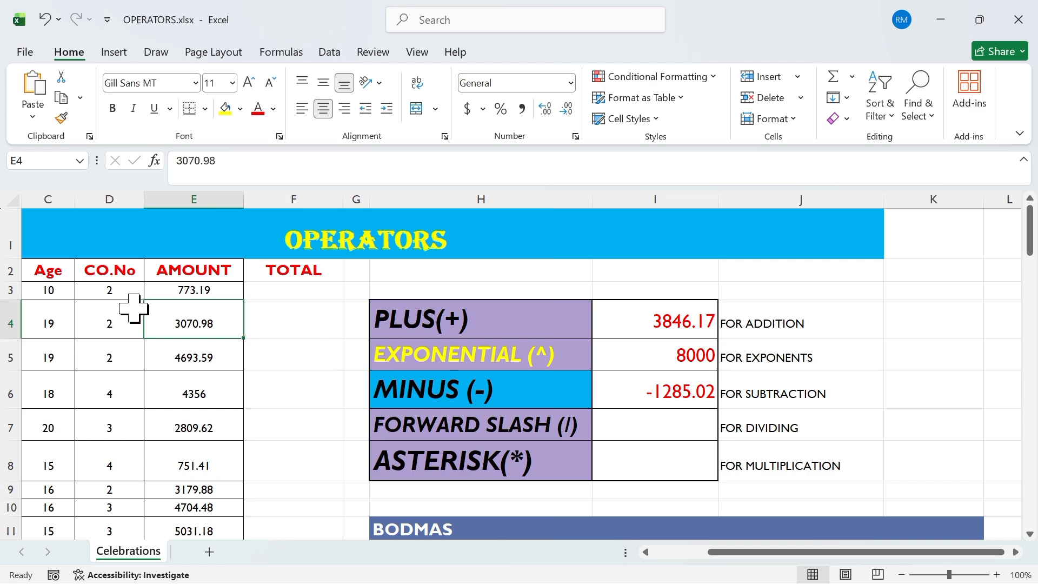
click(646, 426)
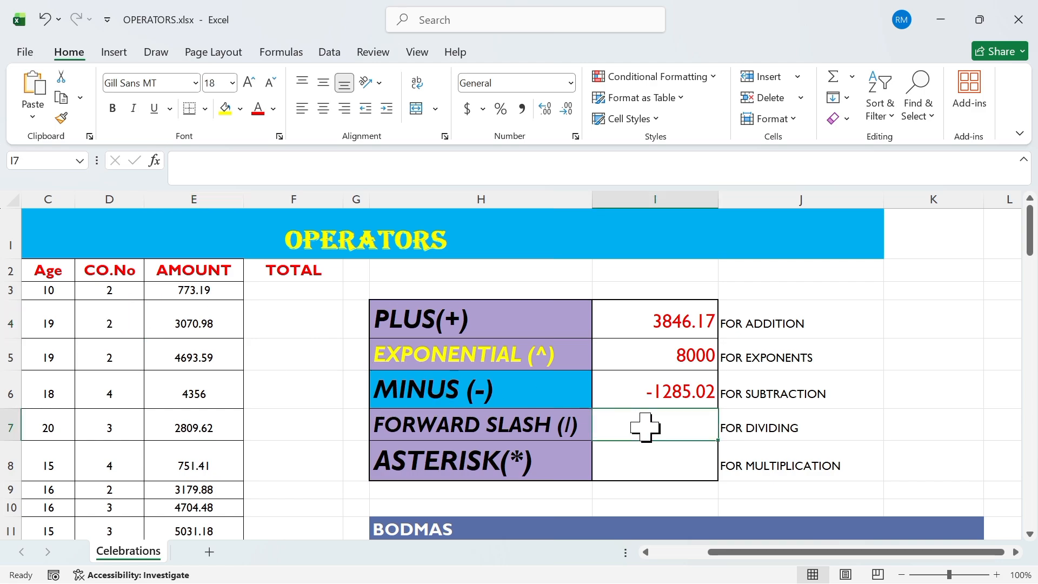
text(=)
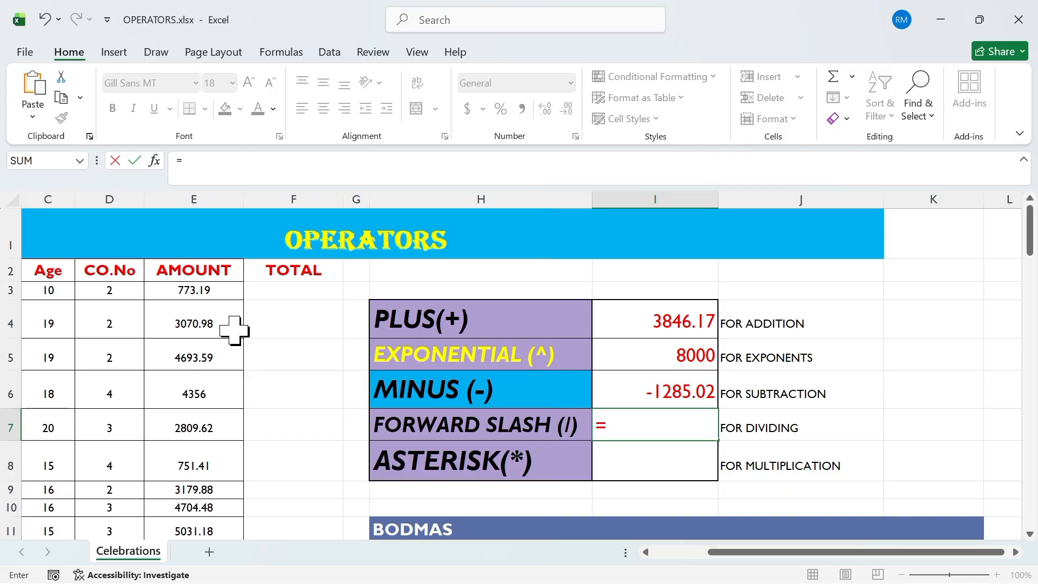
click(234, 330)
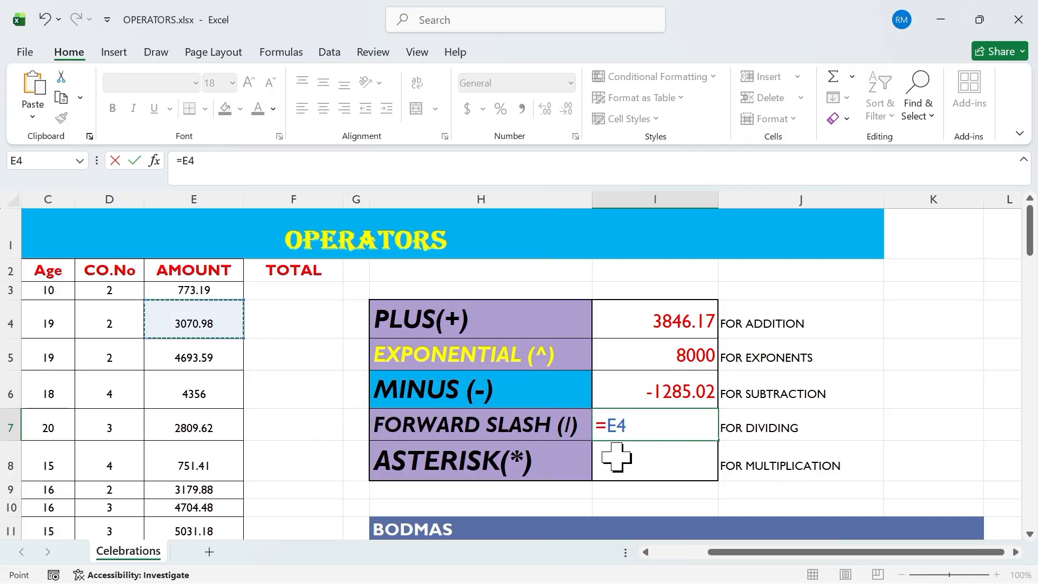
text(/)
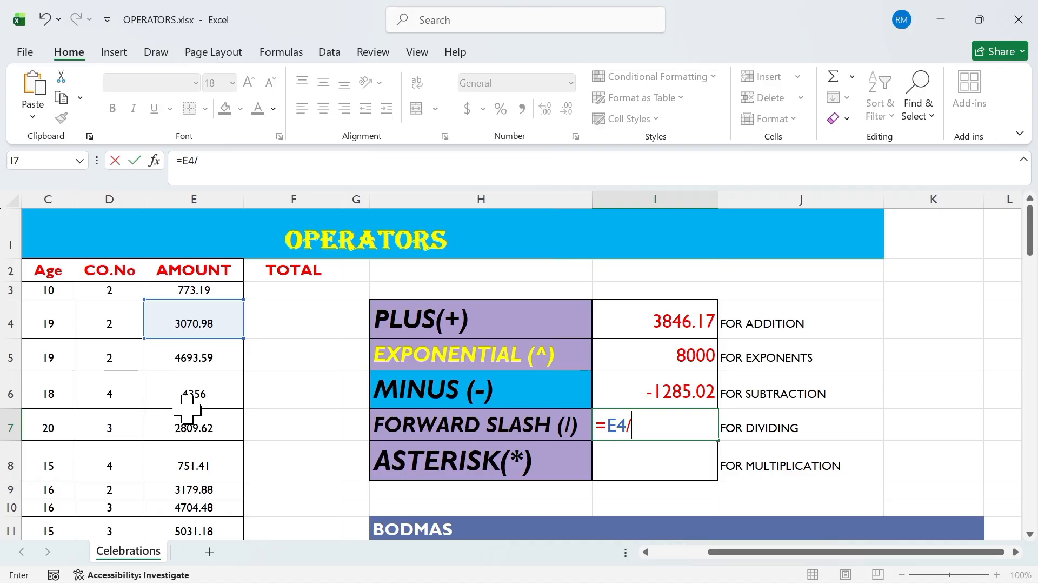
click(114, 395)
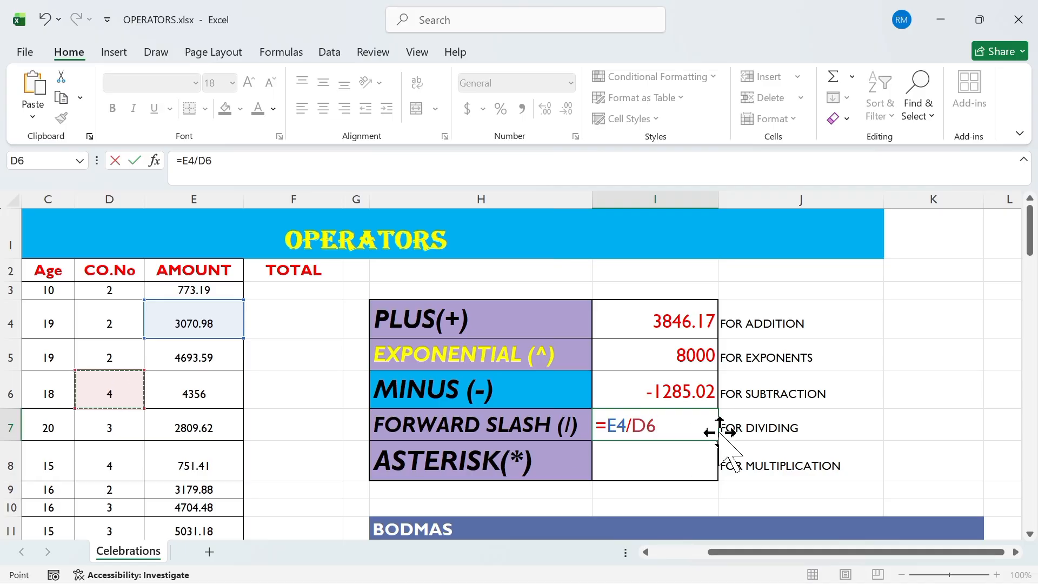
key(Return)
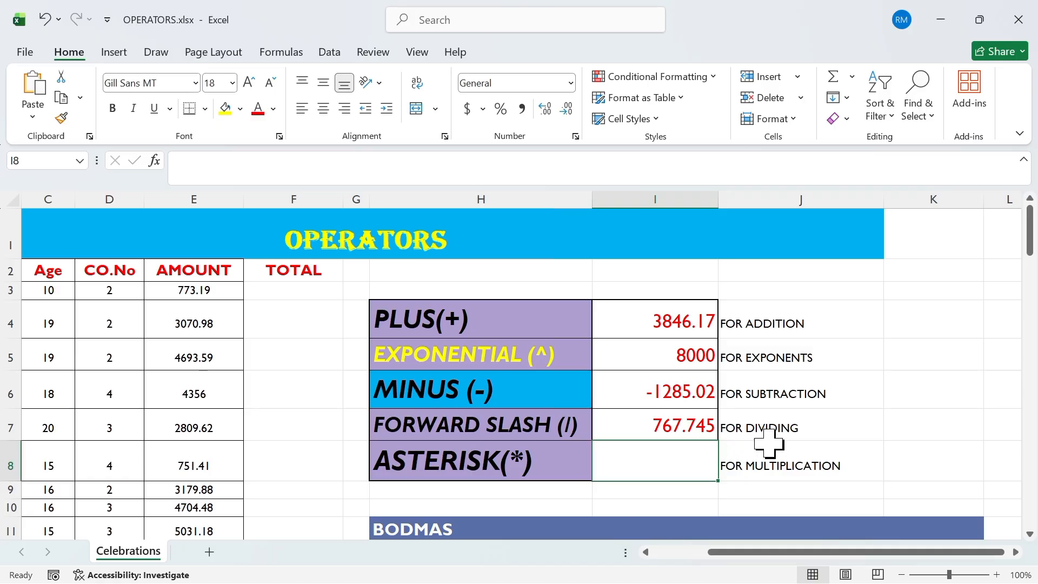
Enter =C3*D3 in cell I8 of the ASTERISK(*) row to multiply the first age by its CO.No value
double_click(671, 462)
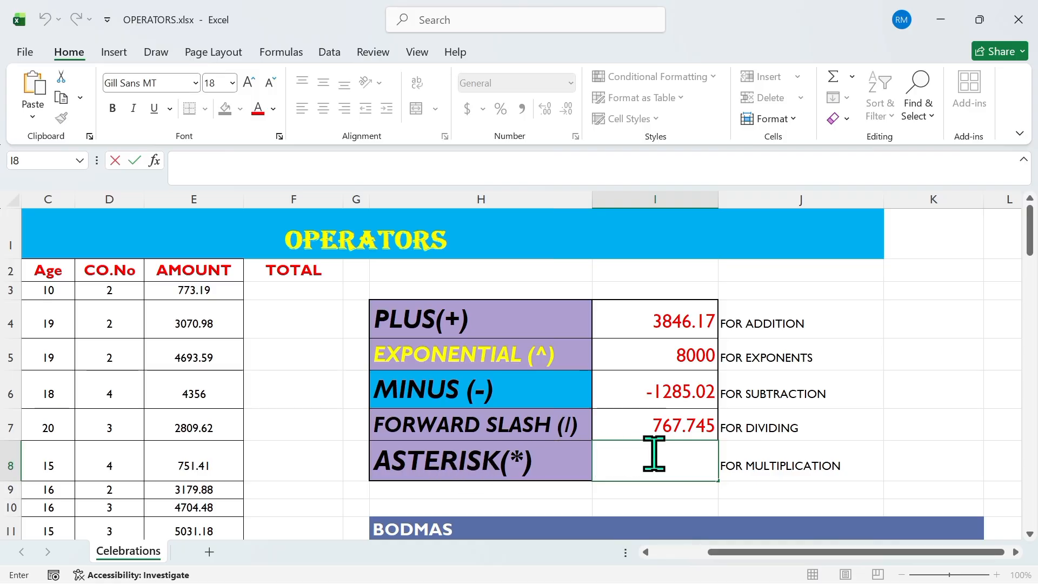
text(=)
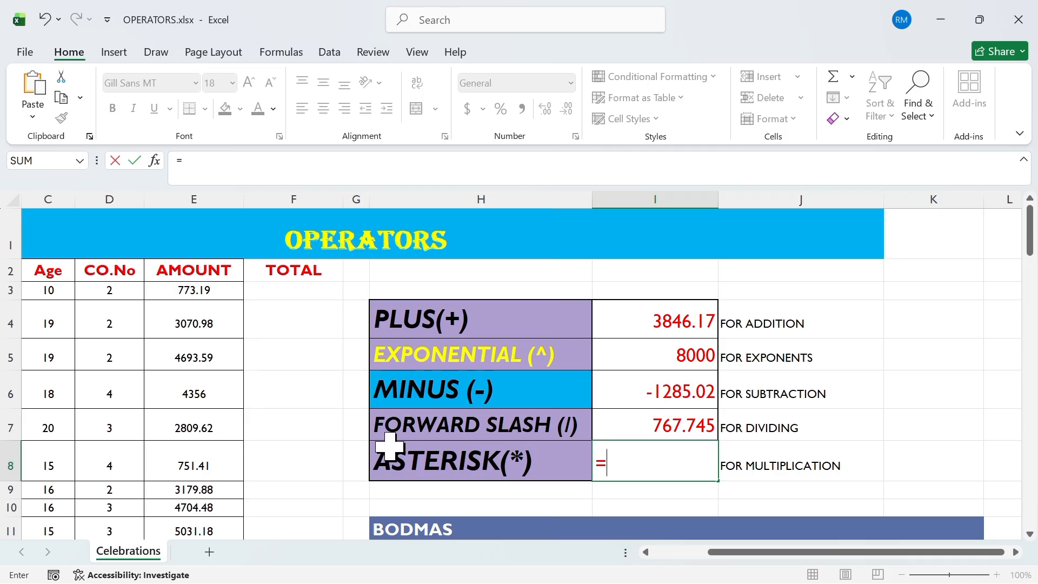
click(60, 293)
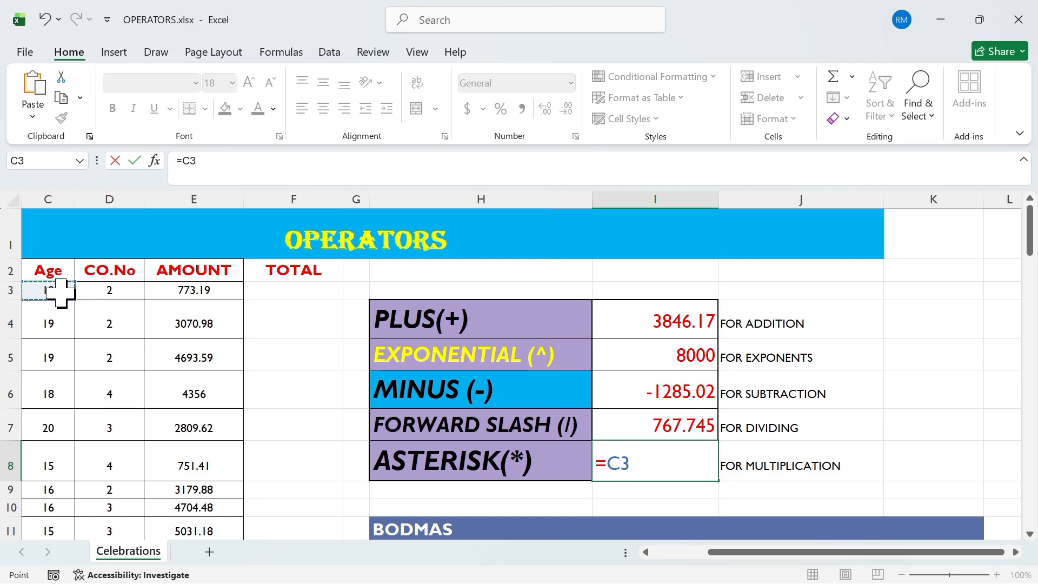
text(*)
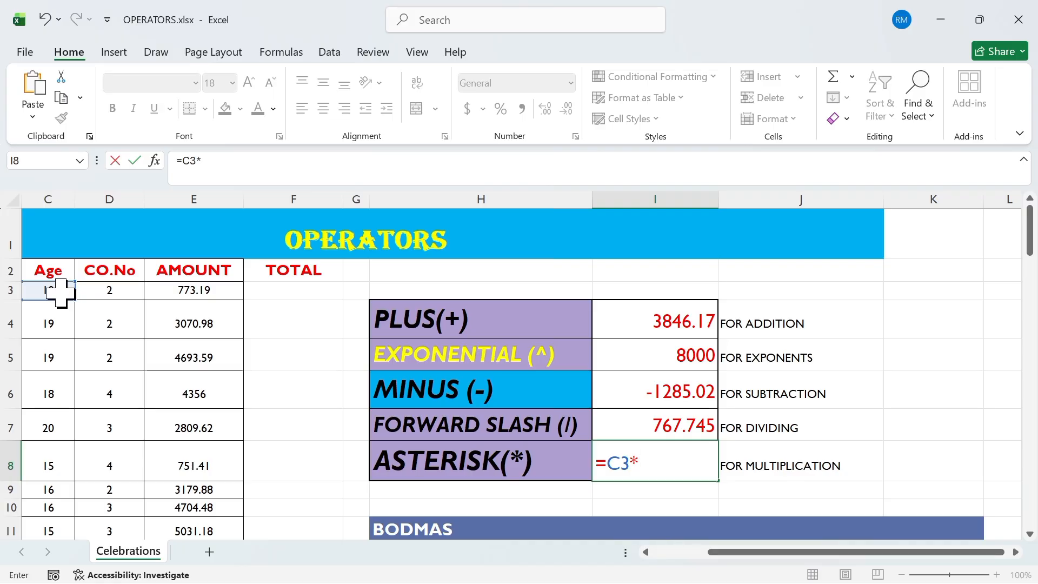
click(111, 290)
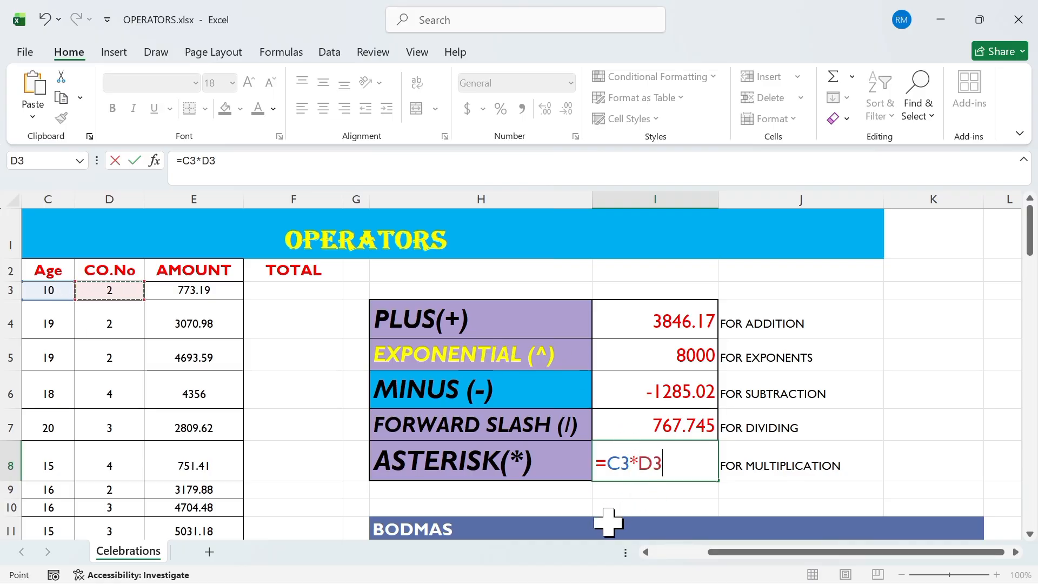
key(Return)
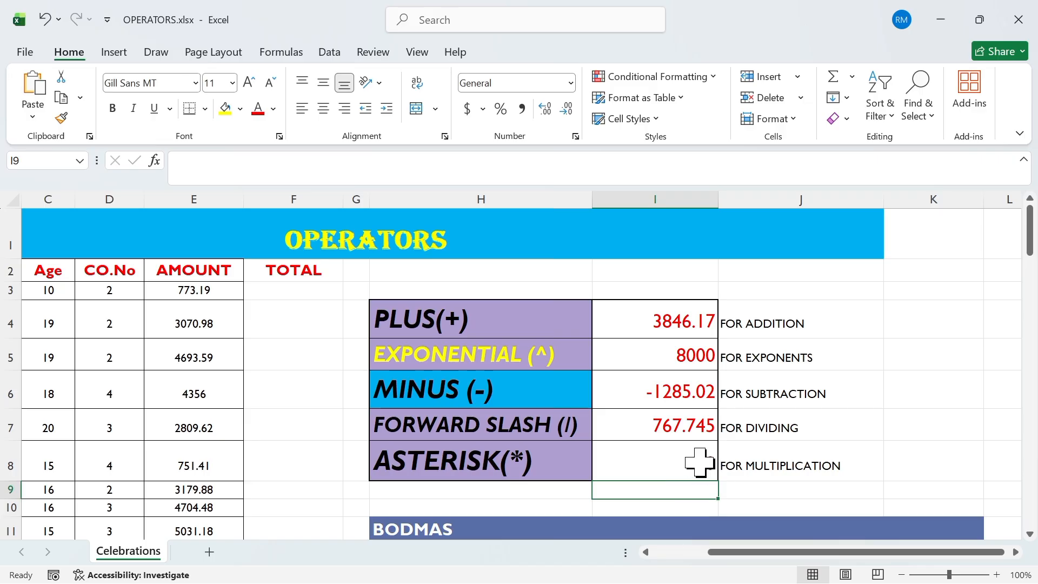
click(696, 462)
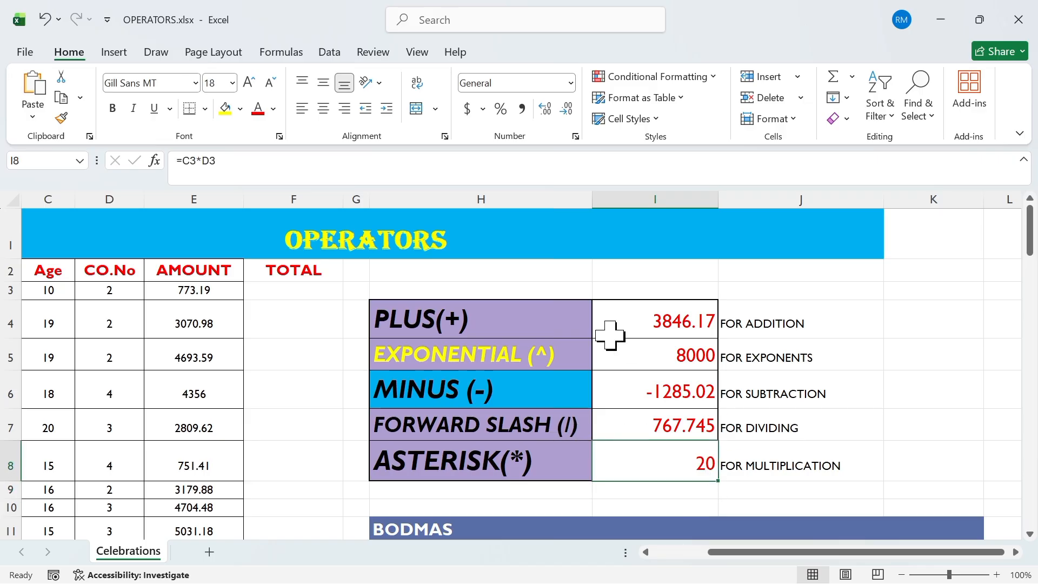
Enter =E4+E3/D3 in cell H2 to combine addition and division, adding the second amount to the first amount divided by its CO.No
click(474, 277)
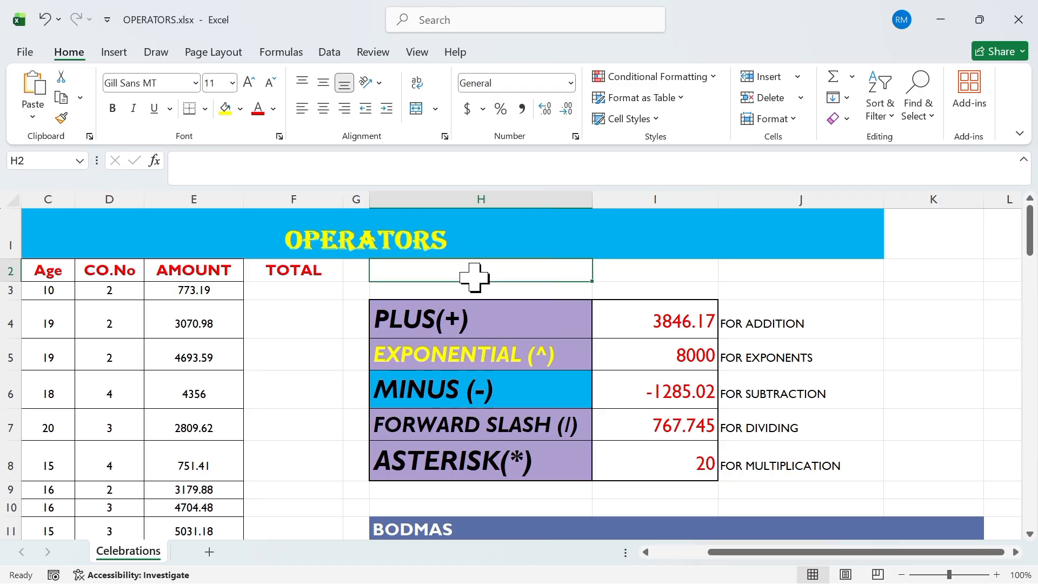
text(=)
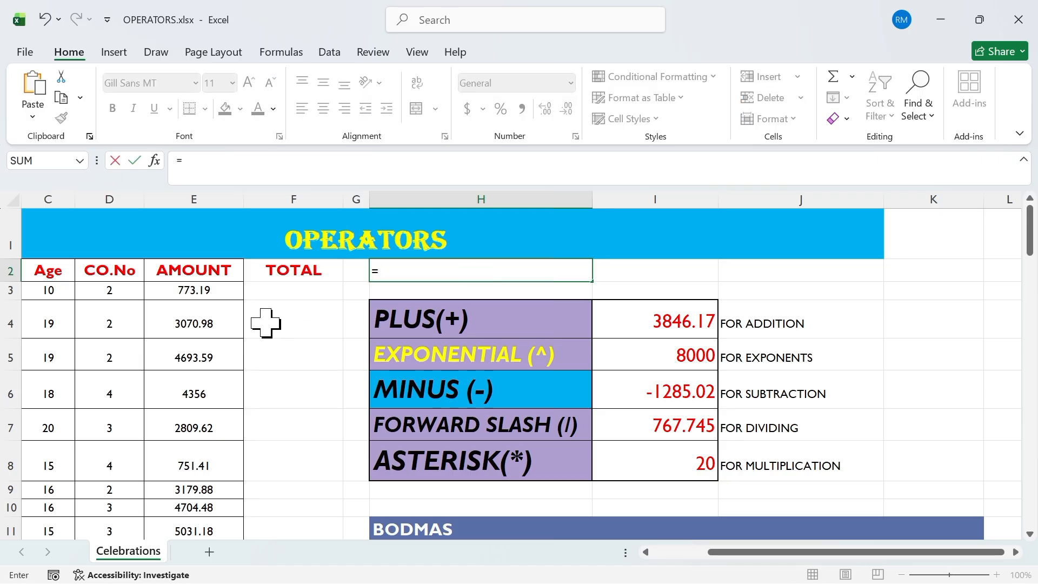
click(209, 323)
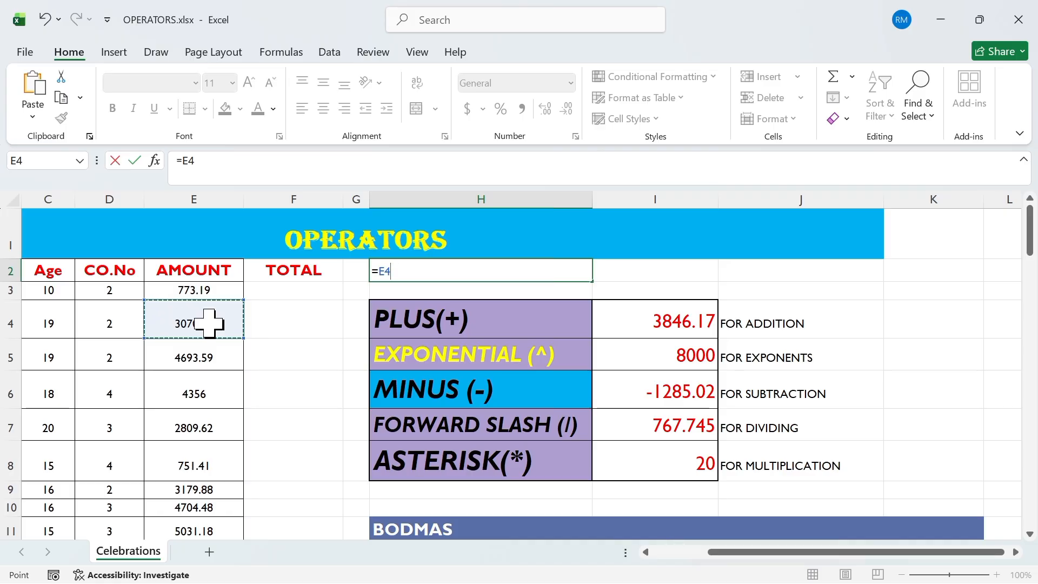
text(=)
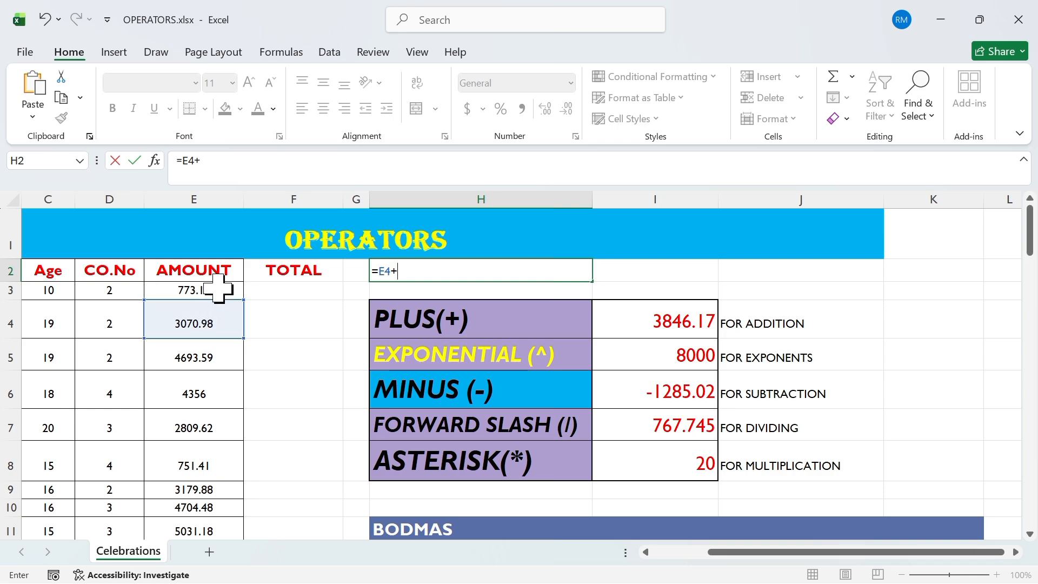
click(213, 290)
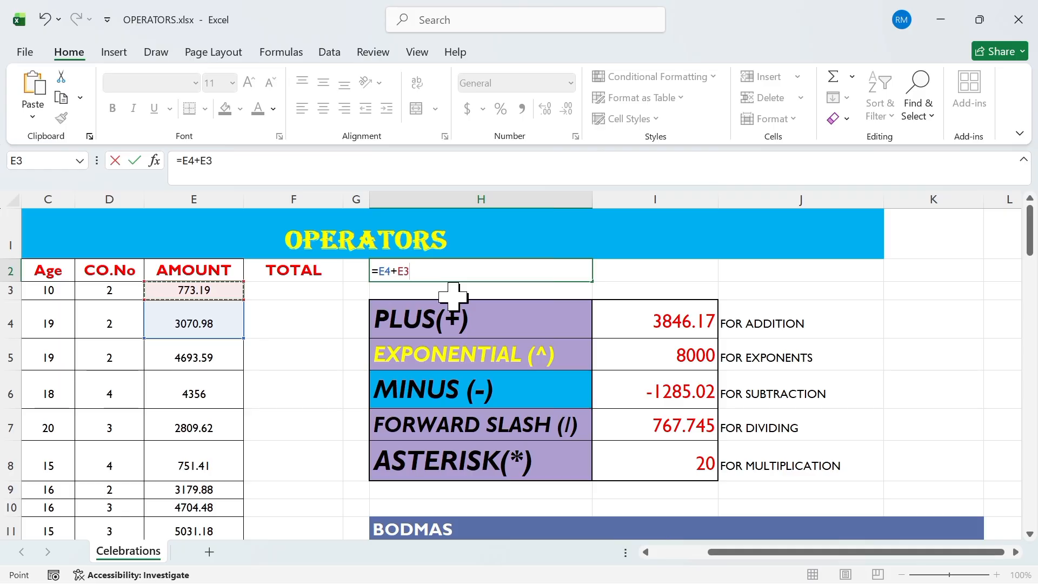
text(/)
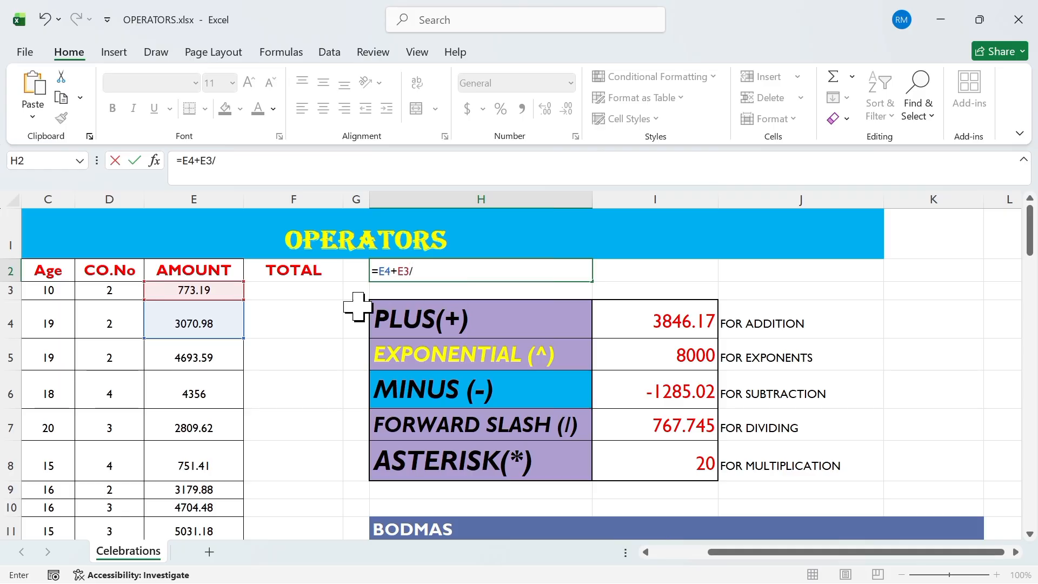
click(113, 291)
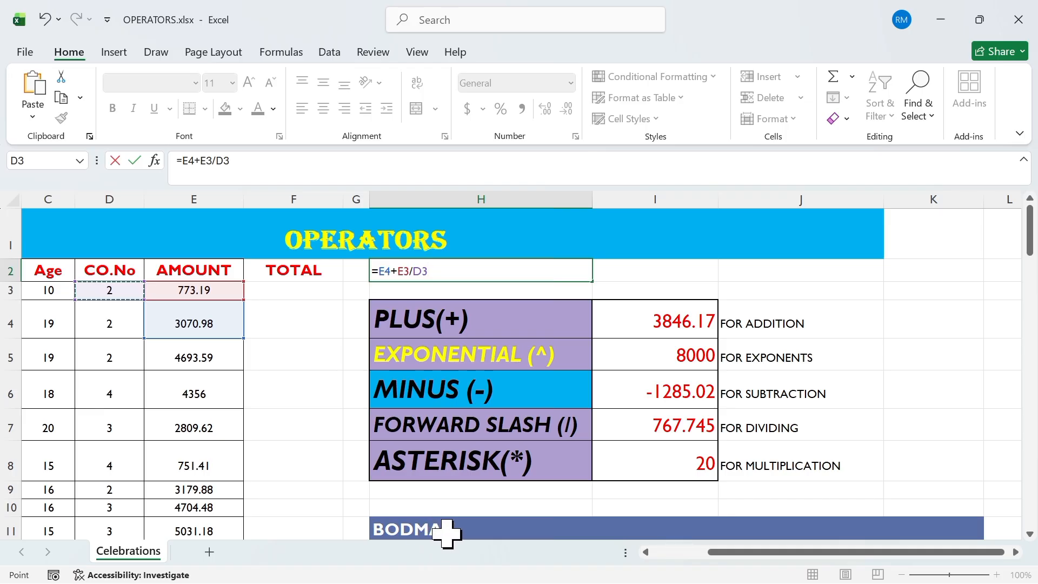
key(Return)
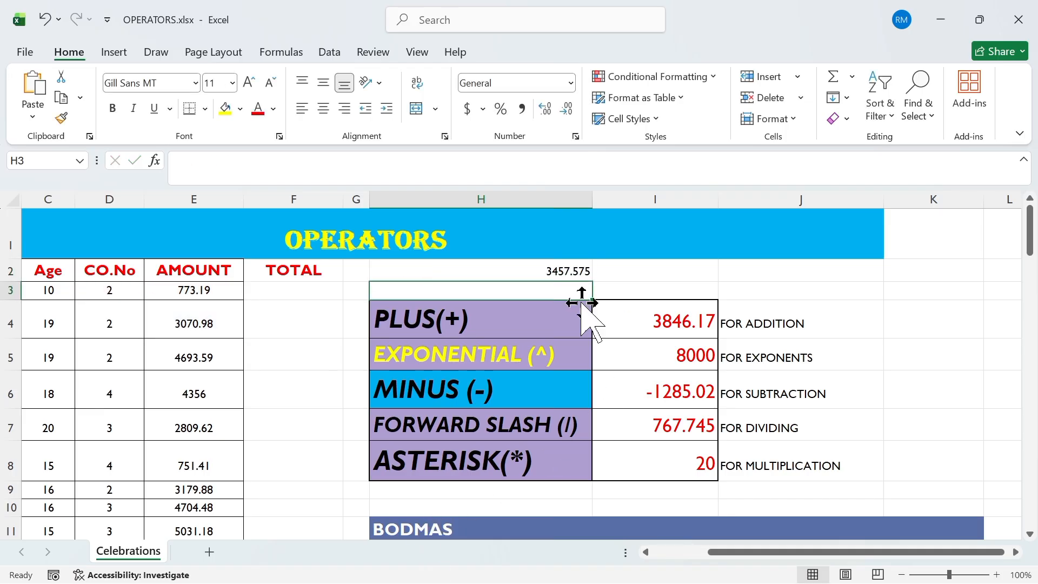
click(575, 266)
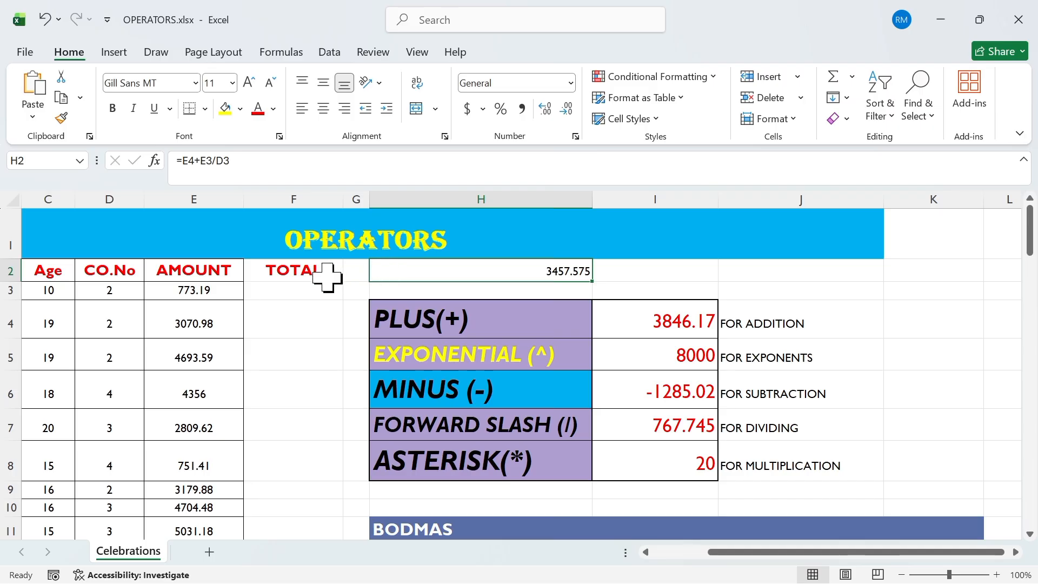
Enter =D3*E3 in cell F3 of the TOTAL column to multiply the first CO.No value by its amount
click(309, 290)
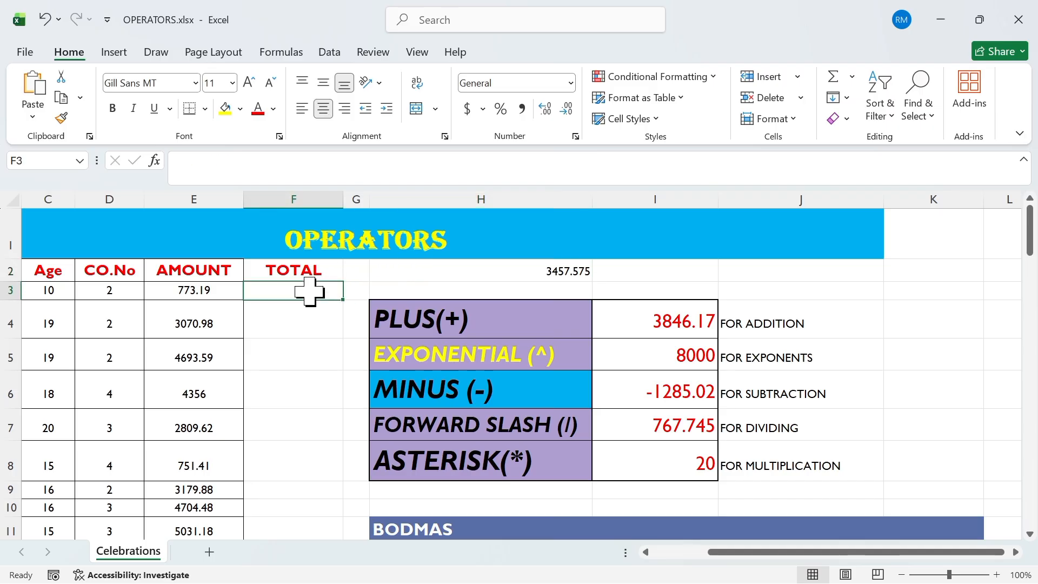
click(207, 290)
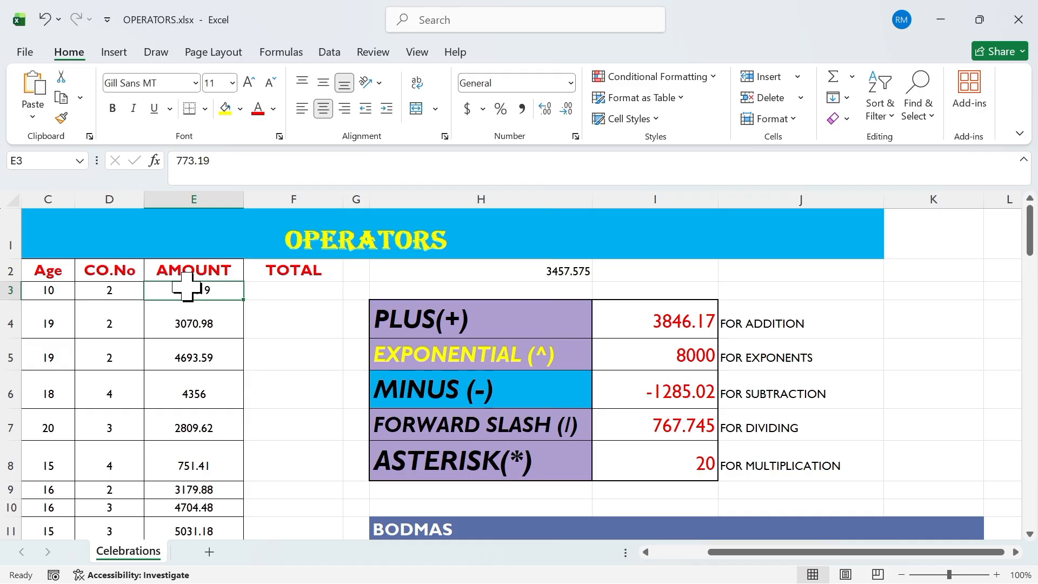
click(116, 294)
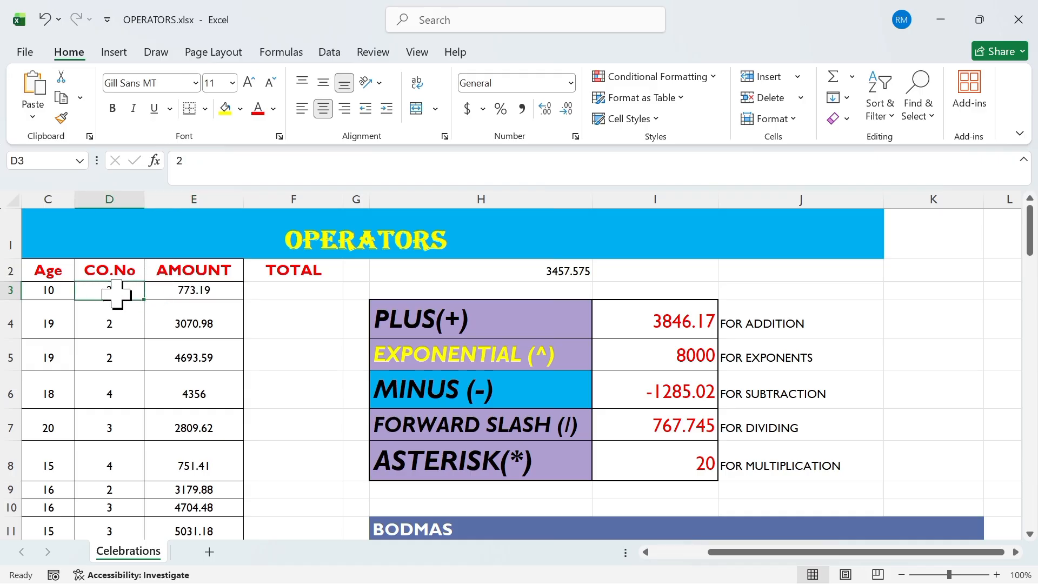
click(194, 288)
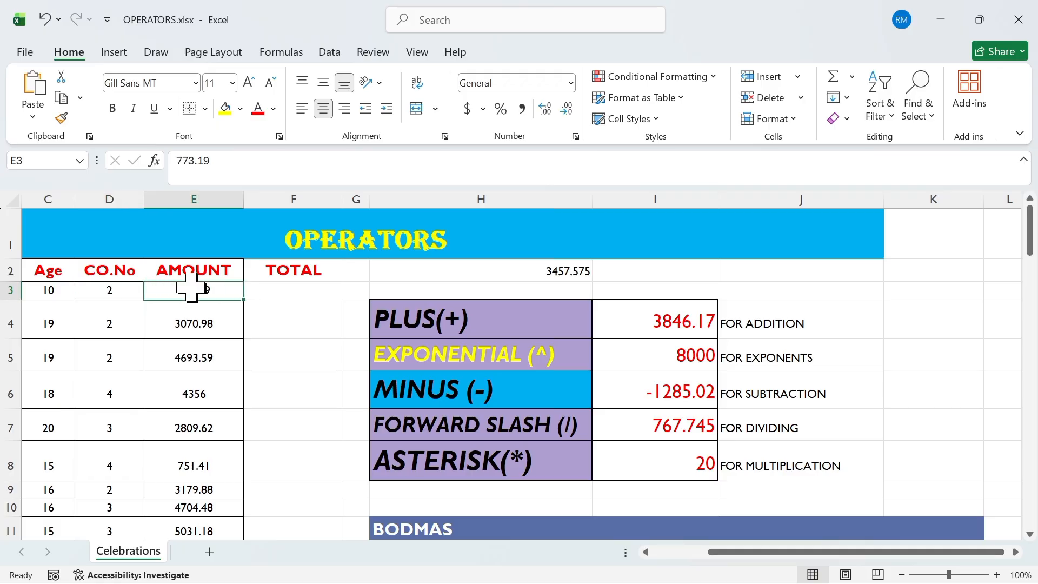
click(310, 277)
click(293, 292)
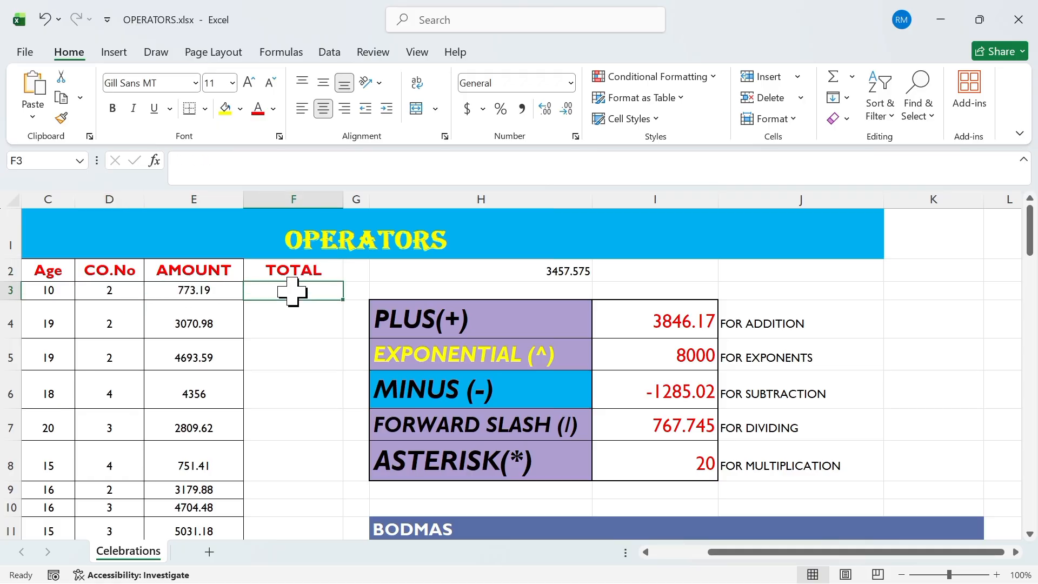
text(=)
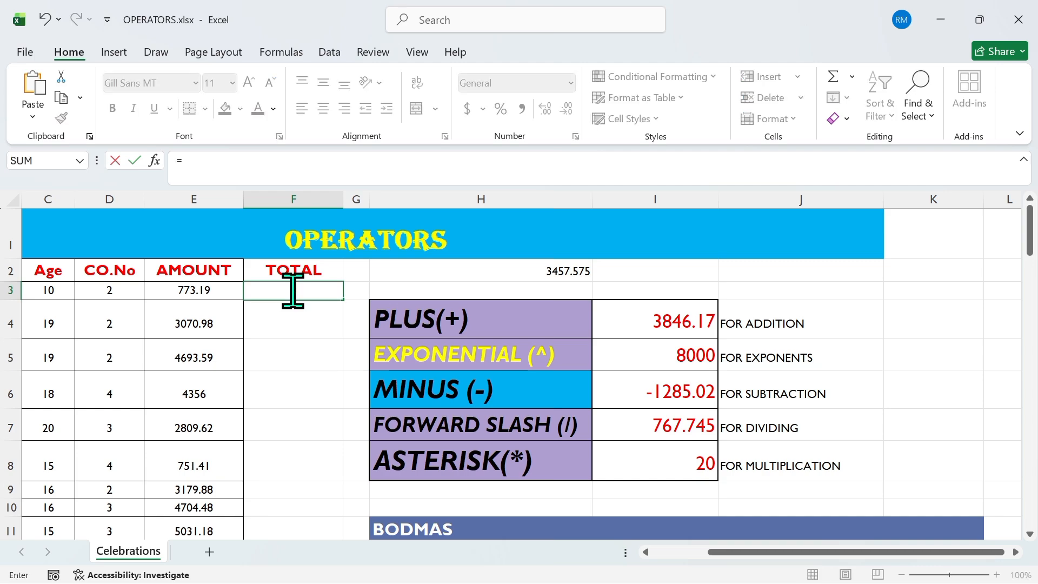
click(123, 292)
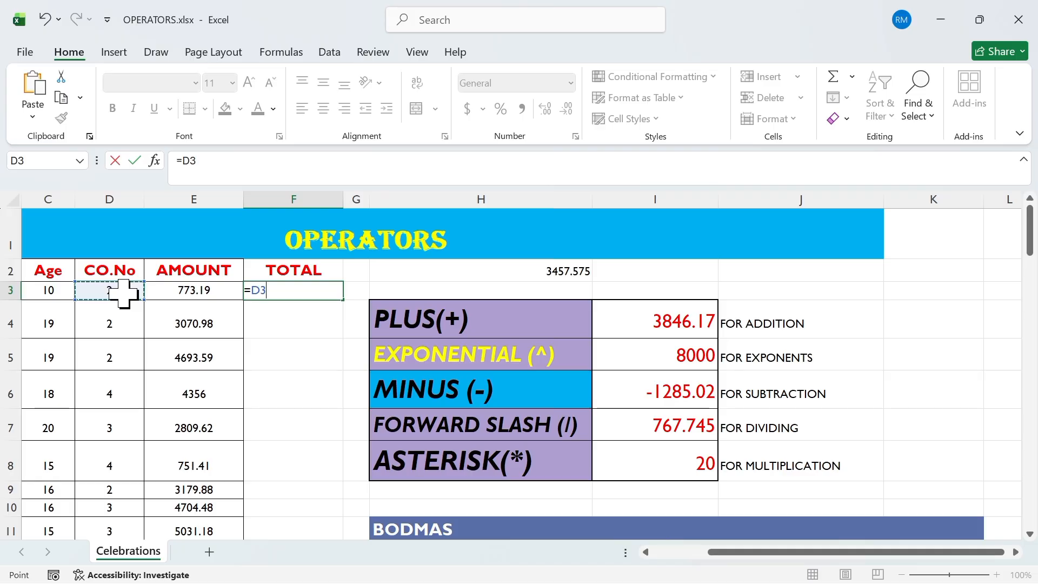
text(*)
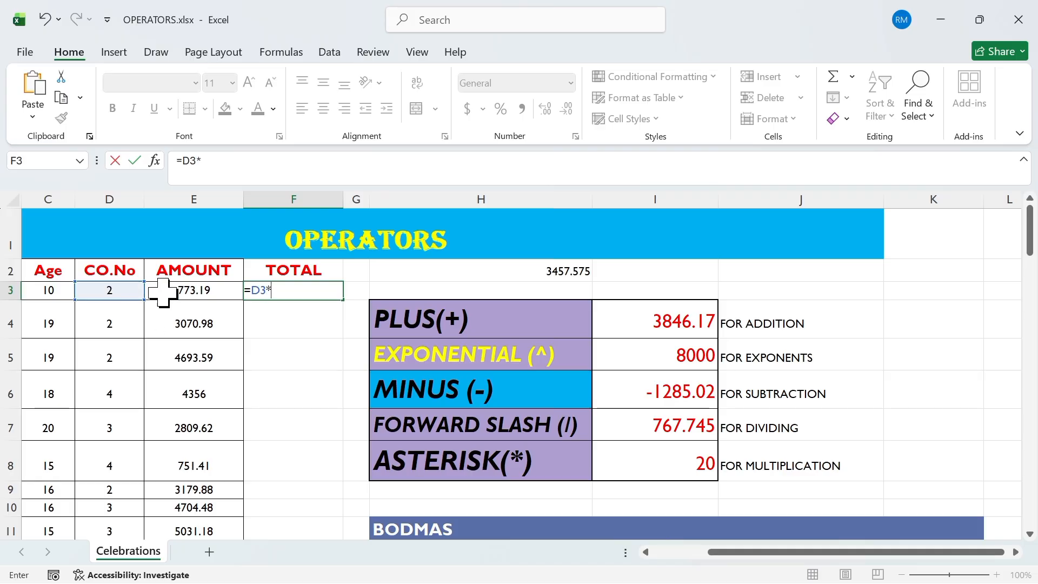
click(185, 292)
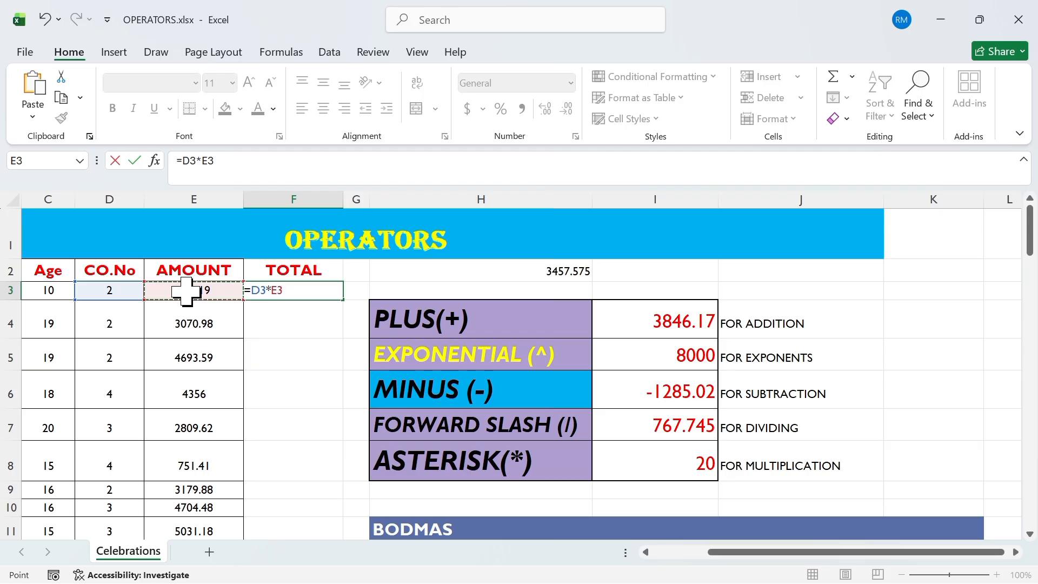
key(Return)
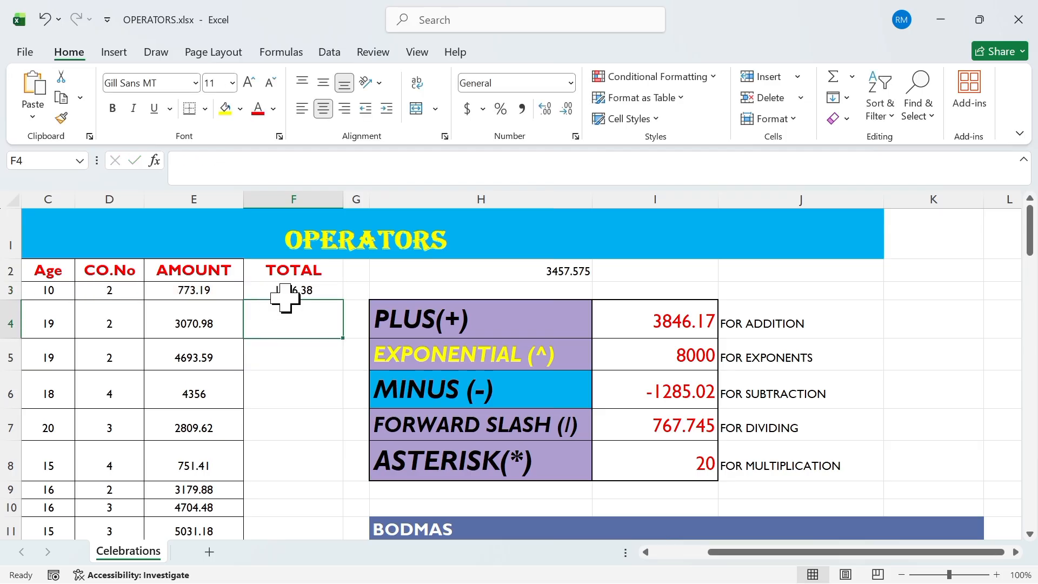
Fill the F3 total formula down the TOTAL column through row 27
click(309, 289)
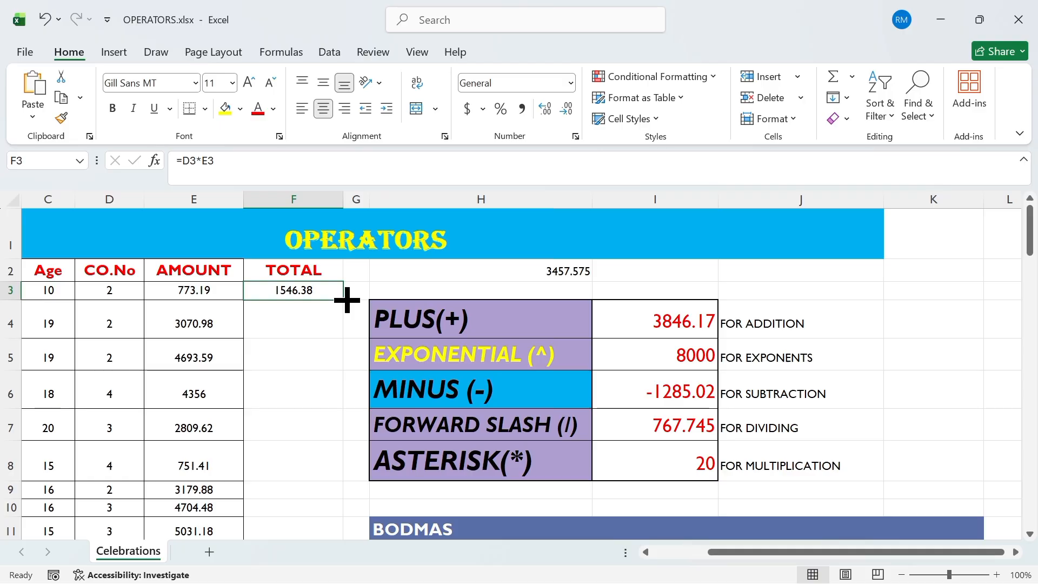
drag(347, 300, 330, 479)
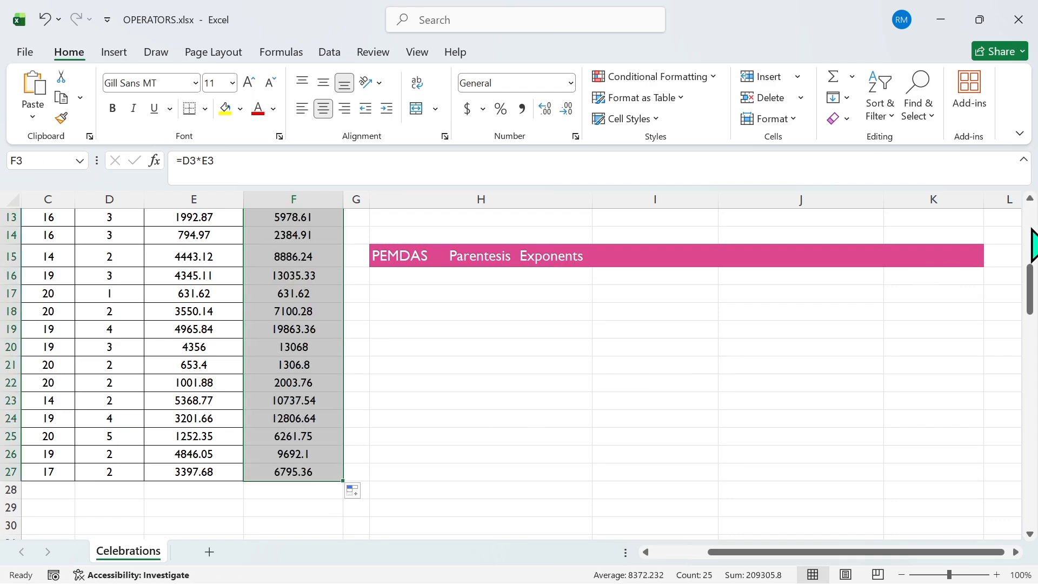
scroll(1032, 238, up, 4)
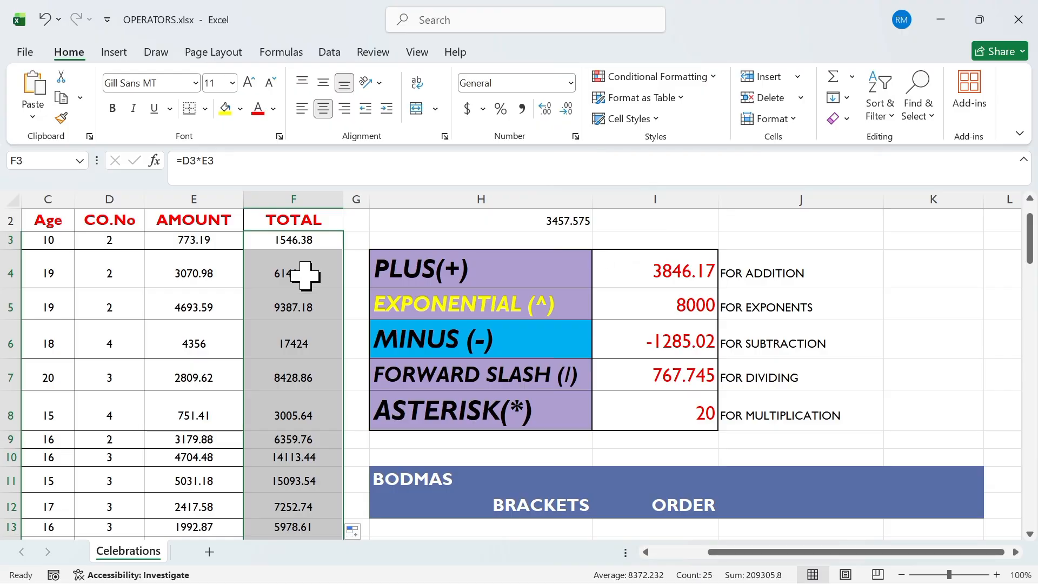
Inspect the copied formulas in F4 and F5 to check how their cell references adjust to each row
click(305, 275)
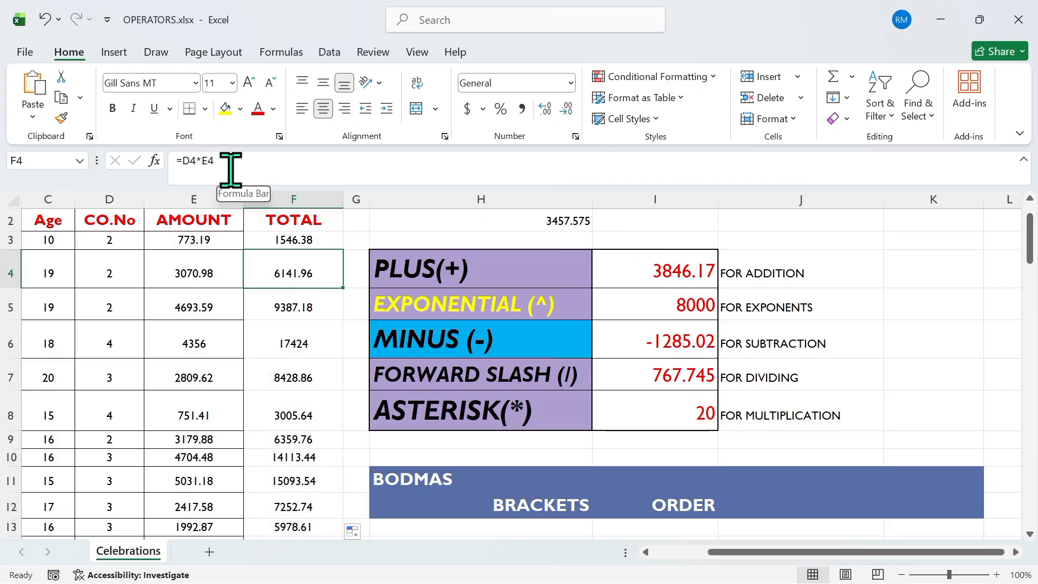
click(303, 303)
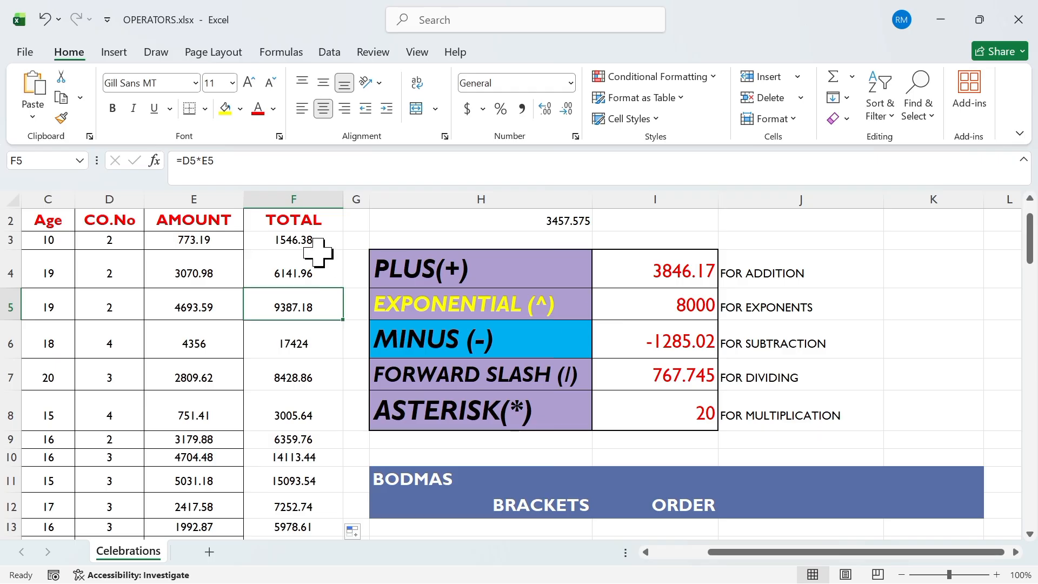
click(48, 164)
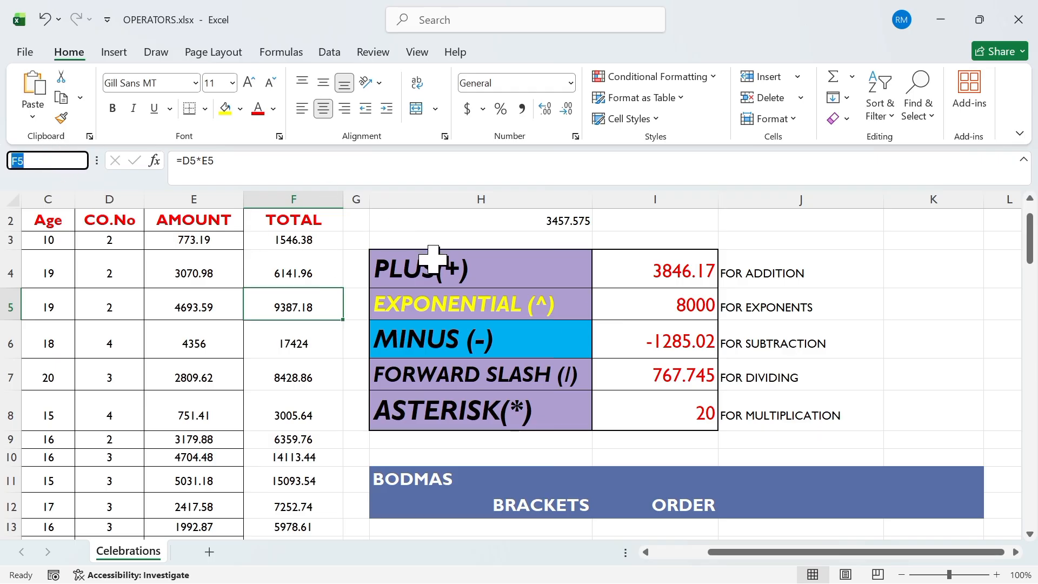